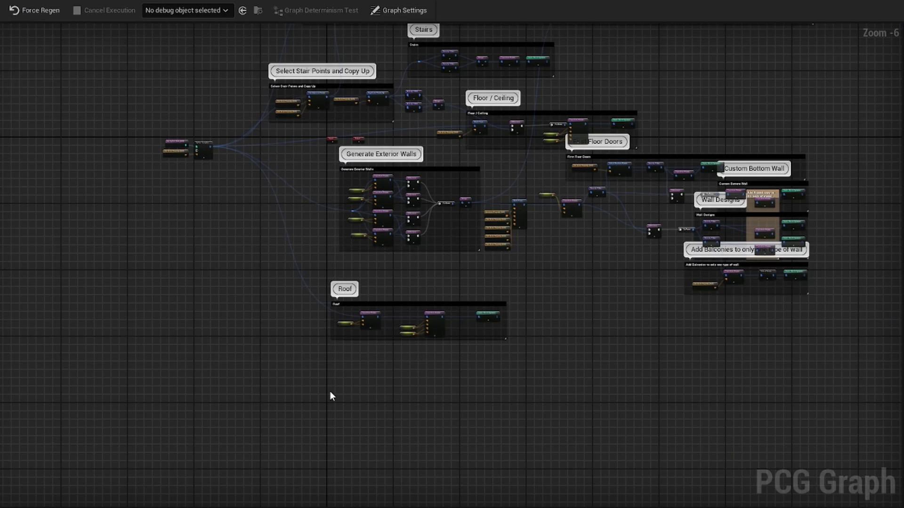
Select the Wall Offset, Transform Points and Difference nodes in the Generate Exterior Walls group
{"action": "scroll", "coordinate": [405, 234], "scroll_direction": "up", "scroll_amount": 4}
{"action": "right_click_drag", "start_coordinate": [403, 250], "coordinate": [445, 373]}
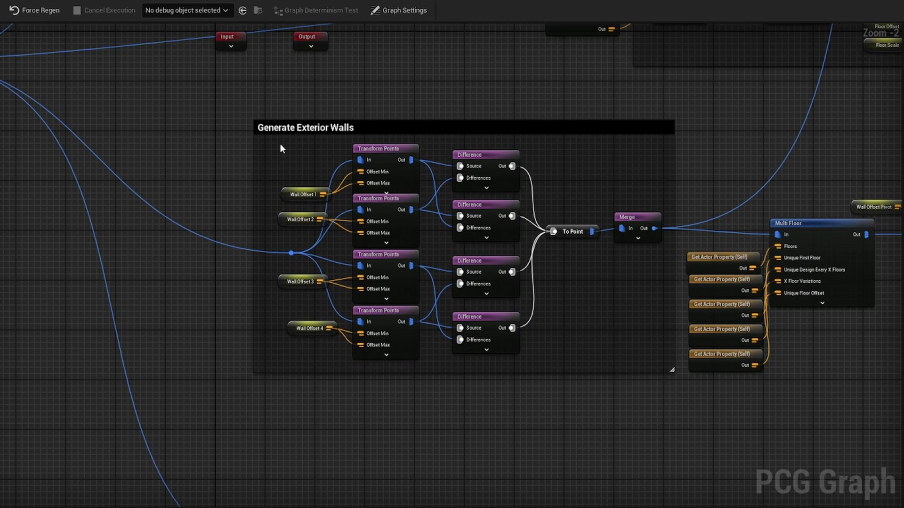
{"action": "left_click_drag", "start_coordinate": [270, 148], "coordinate": [504, 360]}
Paste the copied wall nodes into an empty area near the Roof group
{"action": "scroll", "coordinate": [503, 359], "scroll_direction": "down", "scroll_amount": 1}
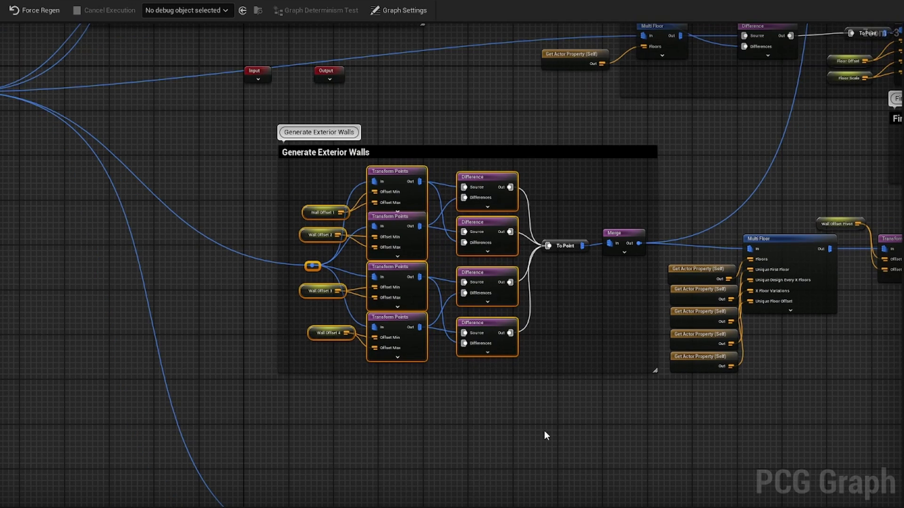
{"action": "right_click_drag", "start_coordinate": [544, 430], "coordinate": [542, 36]}
{"action": "right_click_drag", "start_coordinate": [402, 338], "coordinate": [422, 261]}
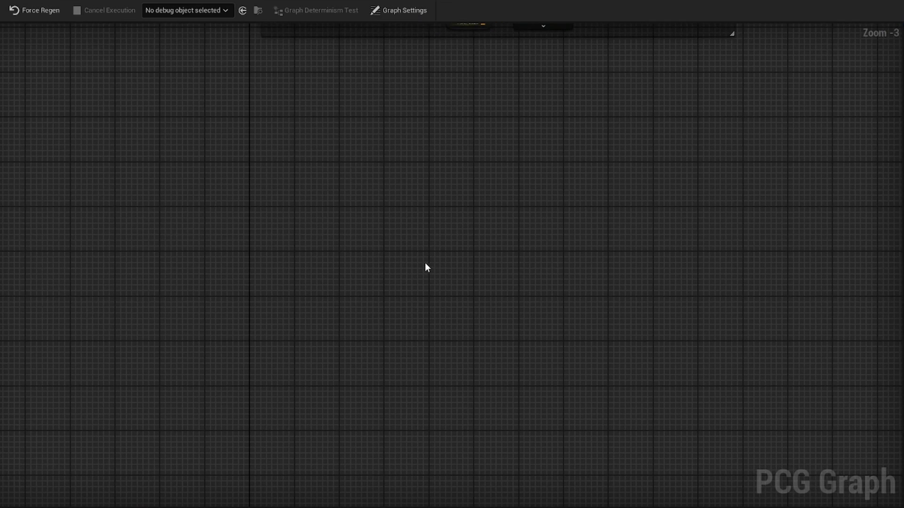
{"action": "key", "text": "ctrl+v"}
{"action": "scroll", "coordinate": [338, 192], "scroll_direction": "down", "scroll_amount": 3}
{"action": "right_click_drag", "start_coordinate": [163, 51], "coordinate": [312, 307]}
{"action": "scroll", "coordinate": [333, 232], "scroll_direction": "up", "scroll_amount": 3}
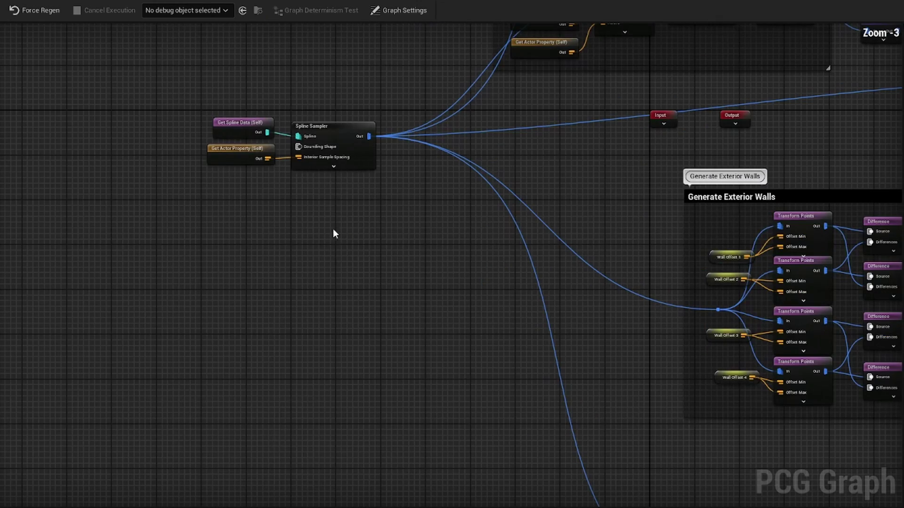
Wire the Spline Sampler output into the copied Transform Points nodes and compare their rotation settings
{"action": "left_click", "coordinate": [329, 126]}
{"action": "left_click_drag", "start_coordinate": [369, 136], "coordinate": [761, 369]}
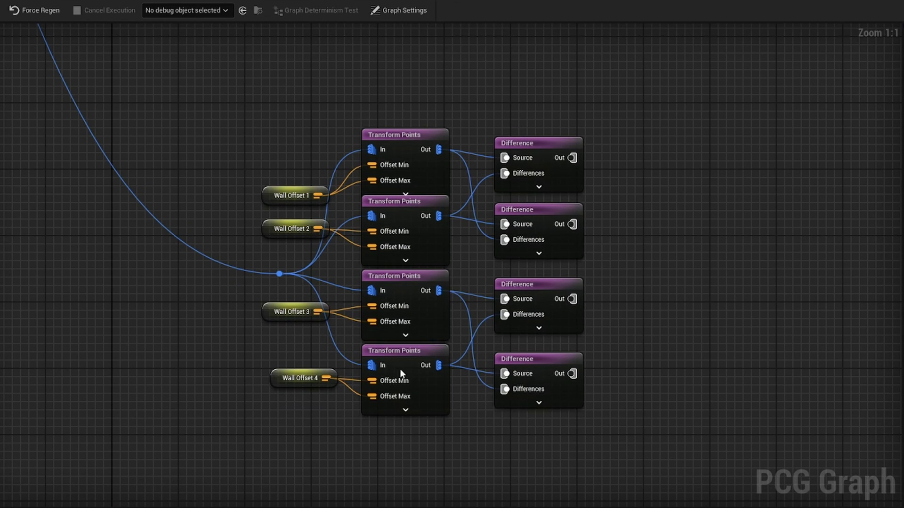
{"action": "left_click", "coordinate": [403, 138]}
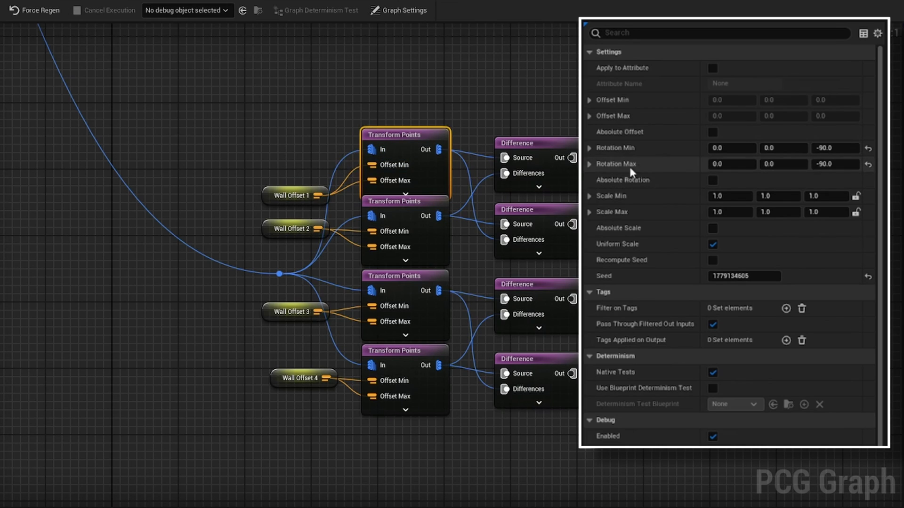
{"action": "left_click", "coordinate": [407, 204]}
{"action": "left_click", "coordinate": [257, 170]}
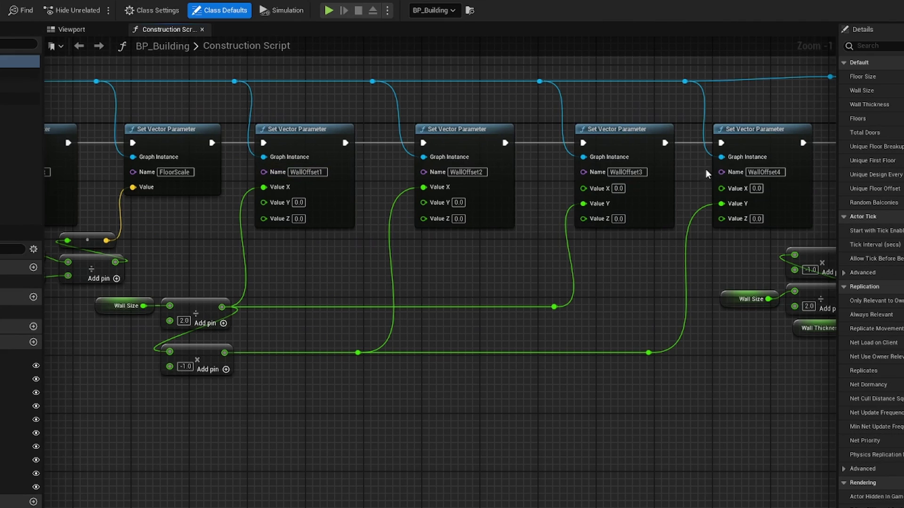
Select the Wall Size node in BP_Building's Construction Script
{"action": "left_click_drag", "start_coordinate": [107, 329], "coordinate": [134, 313]}
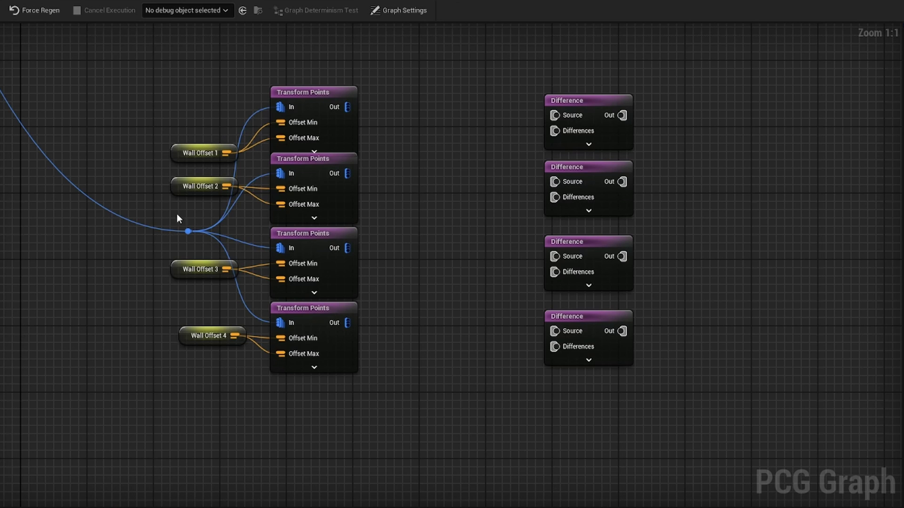
{"action": "left_click_drag", "start_coordinate": [400, 87], "coordinate": [354, 372]}
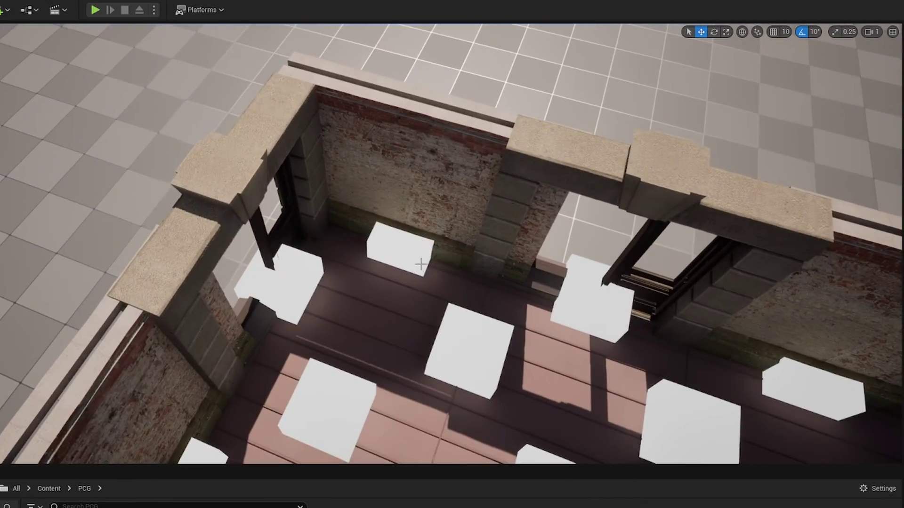
{"action": "mouse_move", "coordinate": [543, 288]}
{"action": "right_mouse_down"}
{"action": "mouse_move", "coordinate": [558, 301]}
{"action": "mouse_move", "coordinate": [537, 301]}
{"action": "mouse_move", "coordinate": [546, 287]}
{"action": "right_mouse_up"}
{"action": "key", "text": "w"}
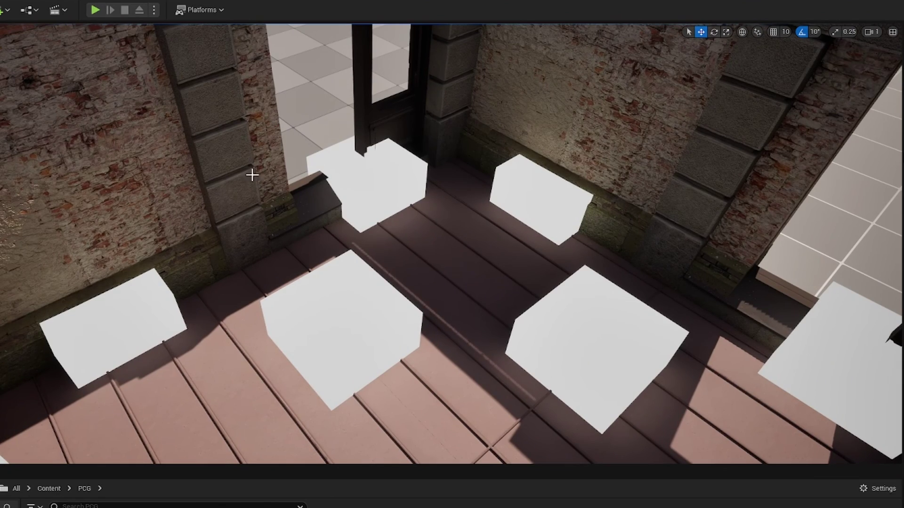
{"action": "mouse_move", "coordinate": [507, 254]}
{"action": "right_mouse_down"}
{"action": "mouse_move", "coordinate": [548, 256]}
{"action": "mouse_move", "coordinate": [531, 264]}
{"action": "mouse_move", "coordinate": [506, 254]}
{"action": "right_mouse_up"}
{"action": "key", "text": "s"}
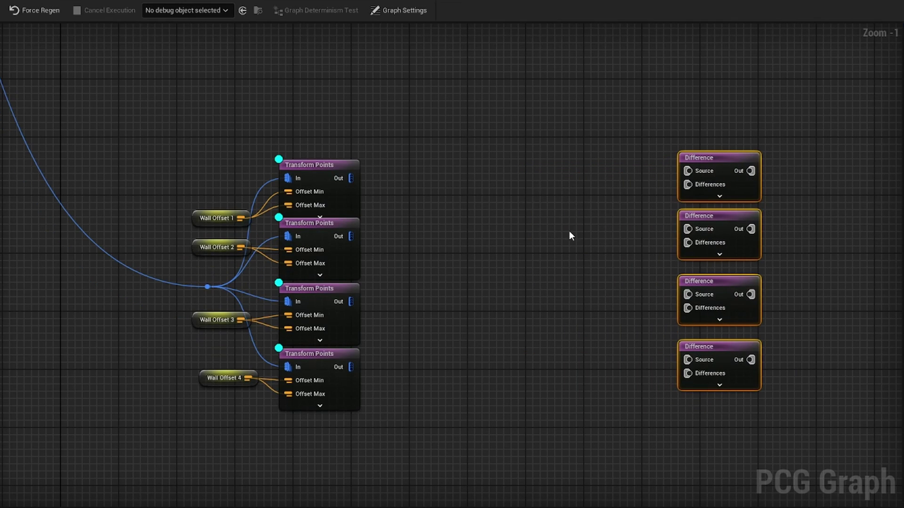
Add a new Transform Points node to the right of the copied ones
{"action": "left_click", "coordinate": [504, 202]}
{"action": "left_click_drag", "start_coordinate": [374, 100], "coordinate": [315, 426]}
{"action": "left_click", "coordinate": [400, 164]}
{"action": "right_click", "coordinate": [409, 151]}
{"action": "type", "text": "transform"}
{"action": "key", "text": "Return"}
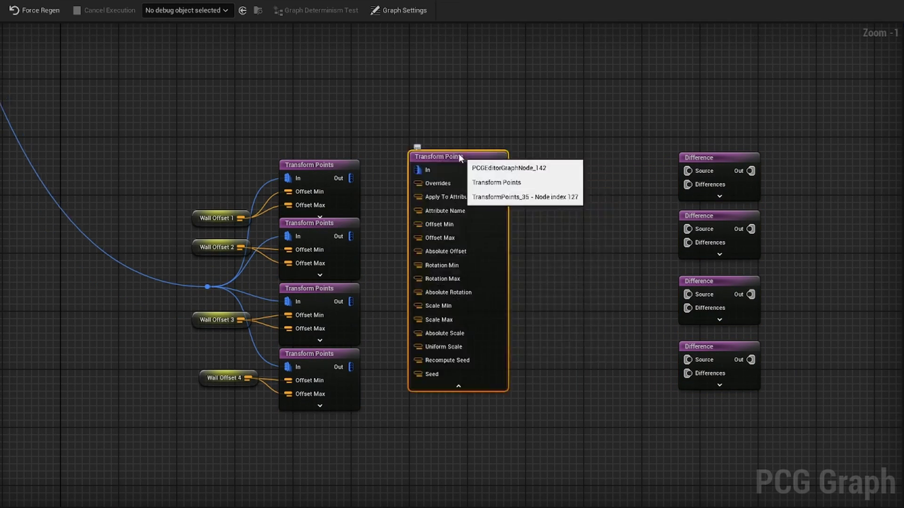
{"action": "left_click_drag", "start_coordinate": [455, 163], "coordinate": [489, 168]}
Add a Wall Offset 1 getter and wire it into the new node's Offset Max
{"action": "scroll", "coordinate": [424, 211], "scroll_direction": "up", "scroll_amount": 1}
{"action": "right_click", "coordinate": [373, 225]}
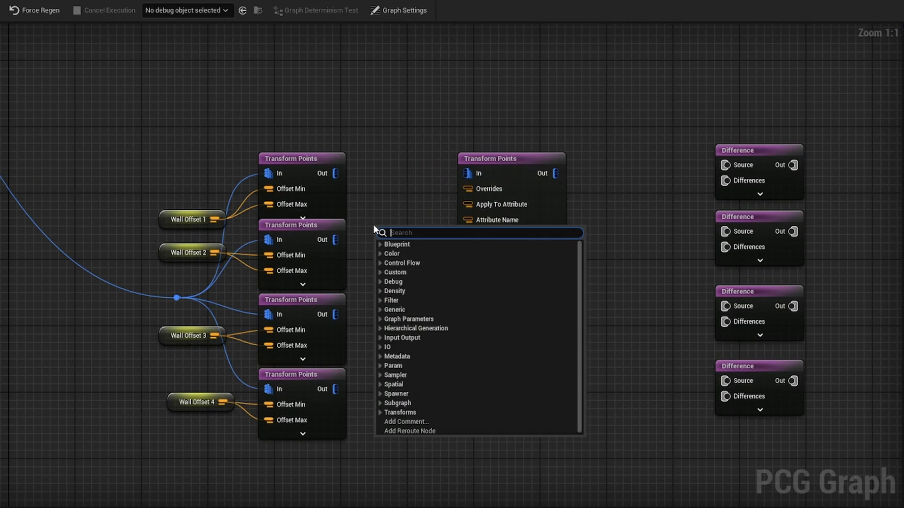
{"action": "type", "text": "getwall"}
{"action": "key", "text": "Return"}
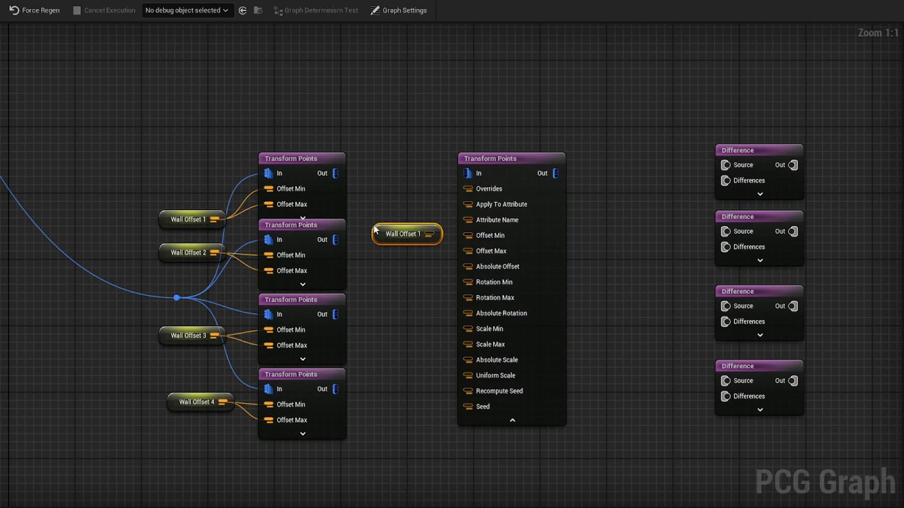
{"action": "left_click_drag", "start_coordinate": [428, 234], "coordinate": [482, 251]}
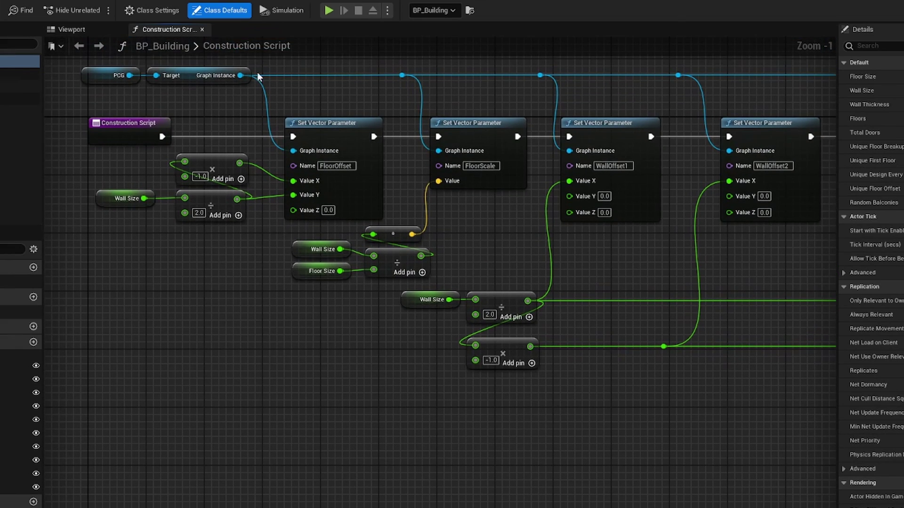
Review the WallOffset3 and WallOffset4 setters, then chain the top Transform Points into the new node
{"action": "right_click_drag", "start_coordinate": [698, 370], "coordinate": [450, 345]}
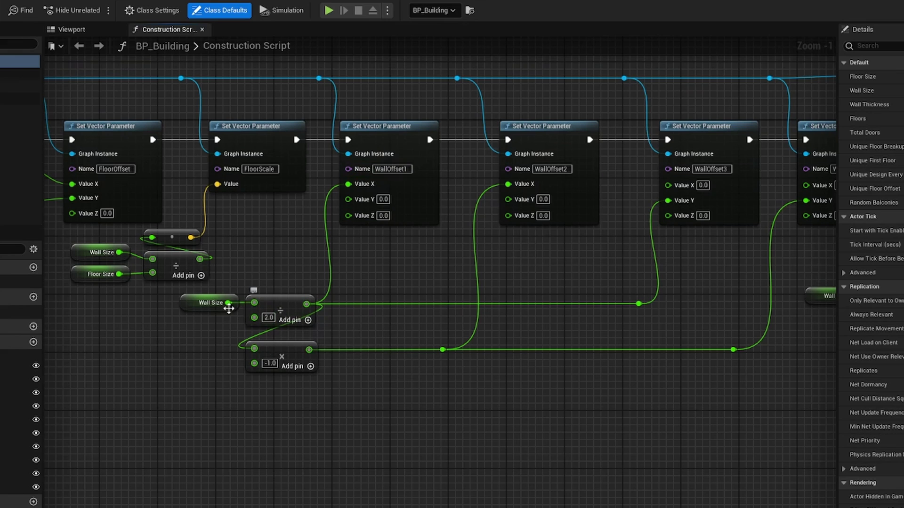
{"action": "right_click_drag", "start_coordinate": [364, 250], "coordinate": [355, 261]}
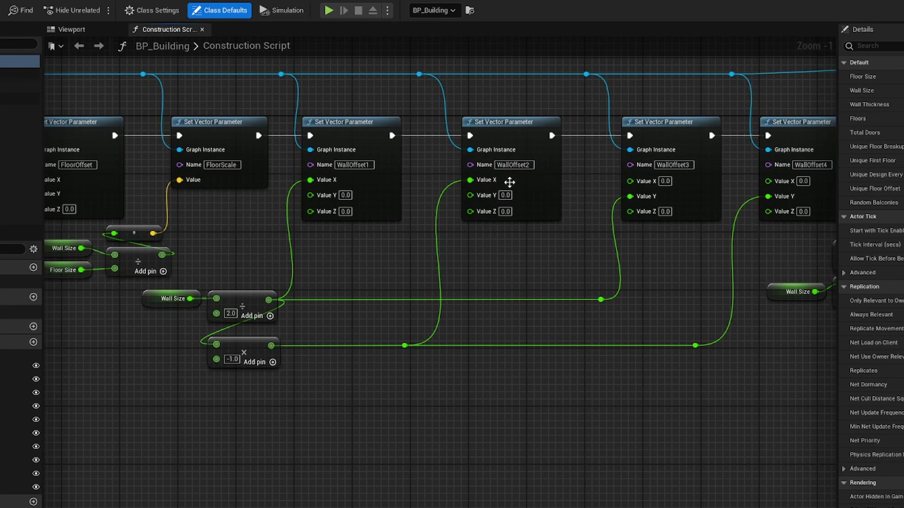
{"action": "right_click_drag", "start_coordinate": [544, 393], "coordinate": [504, 386]}
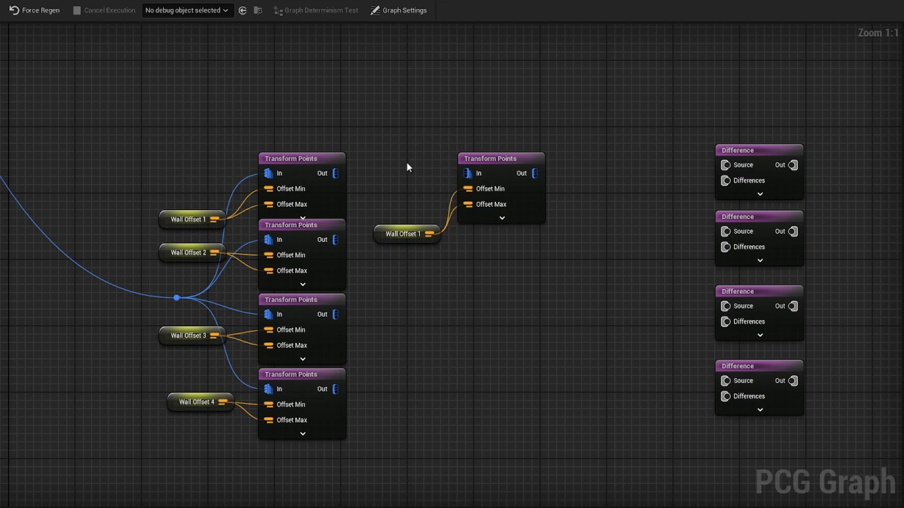
{"action": "left_click_drag", "start_coordinate": [335, 173], "coordinate": [468, 173]}
Duplicate the Transform Points and Wall Offset 1 pair, wiring each original Transform Points into its copy
{"action": "left_click_drag", "start_coordinate": [380, 236], "coordinate": [379, 205]}
{"action": "left_click_drag", "start_coordinate": [527, 125], "coordinate": [440, 245]}
{"action": "key", "text": "ctrl+d"}
{"action": "left_click_drag", "start_coordinate": [335, 239], "coordinate": [469, 235]}
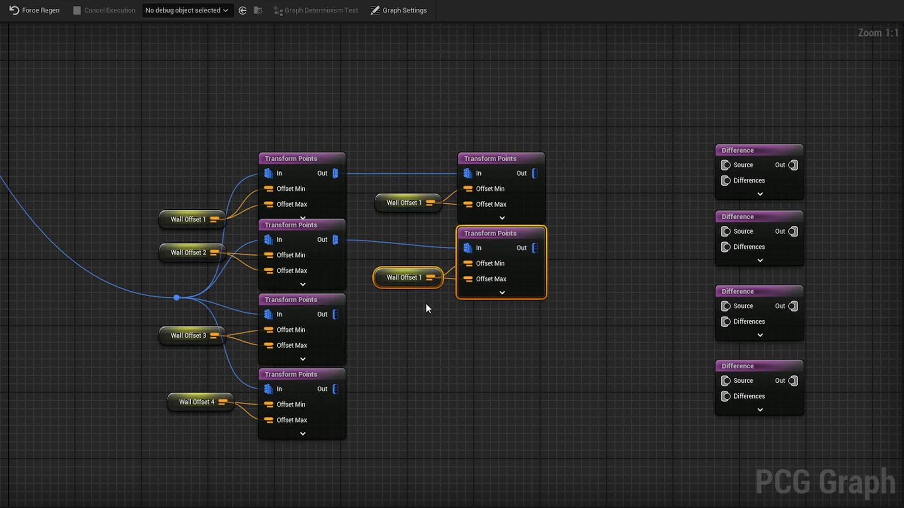
{"action": "key", "text": "ctrl+d"}
{"action": "left_click_drag", "start_coordinate": [335, 314], "coordinate": [484, 304]}
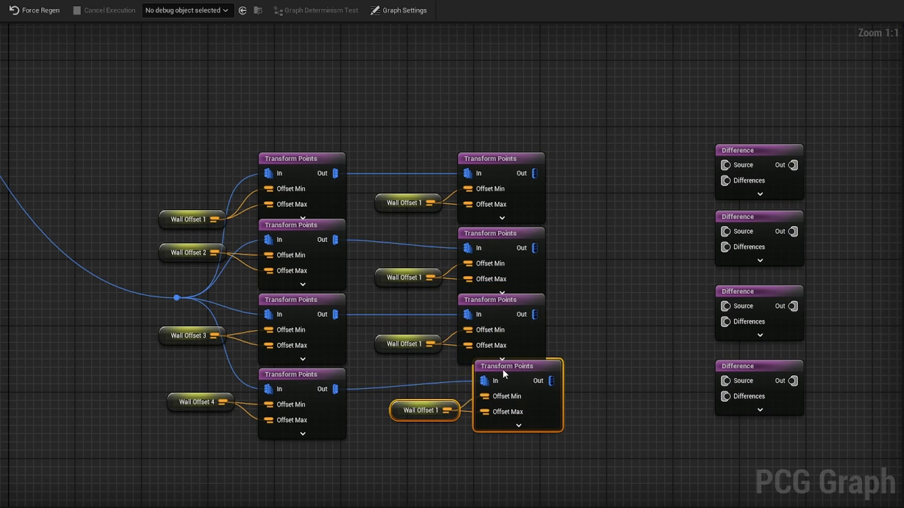
{"action": "left_click_drag", "start_coordinate": [504, 369], "coordinate": [490, 376]}
Align the second-row Transform Points pair with the other rows
{"action": "left_click_drag", "start_coordinate": [538, 228], "coordinate": [441, 267]}
{"action": "left_click_drag", "start_coordinate": [502, 238], "coordinate": [495, 228]}
{"action": "left_click", "coordinate": [319, 159]}
{"action": "left_click", "coordinate": [564, 197]}
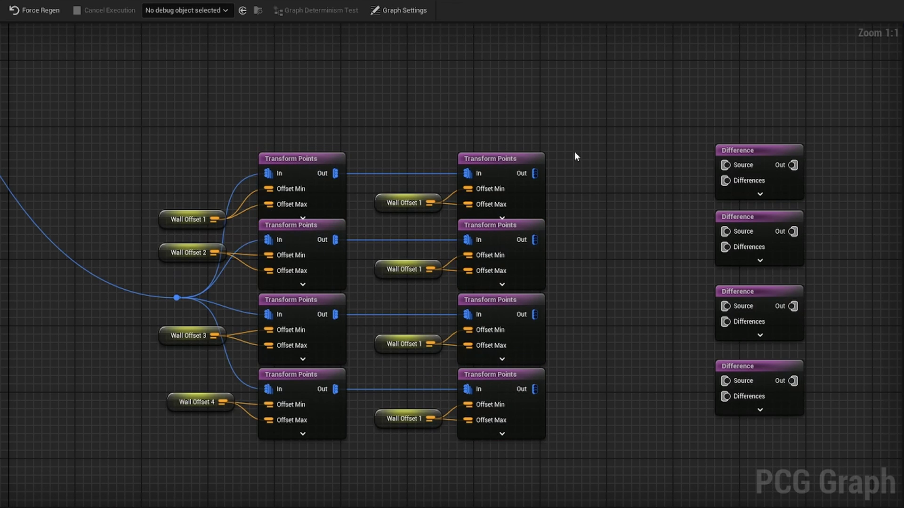
{"action": "right_click_drag", "start_coordinate": [547, 466], "coordinate": [518, 367]}
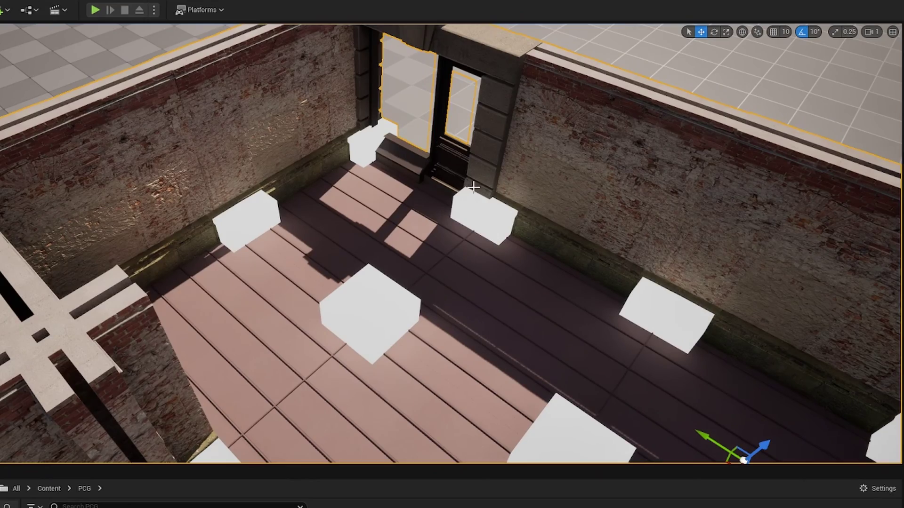
Wire the right-column Transform Points outputs into their Difference nodes' Source pins
{"action": "right_click_drag", "start_coordinate": [478, 179], "coordinate": [430, 236]}
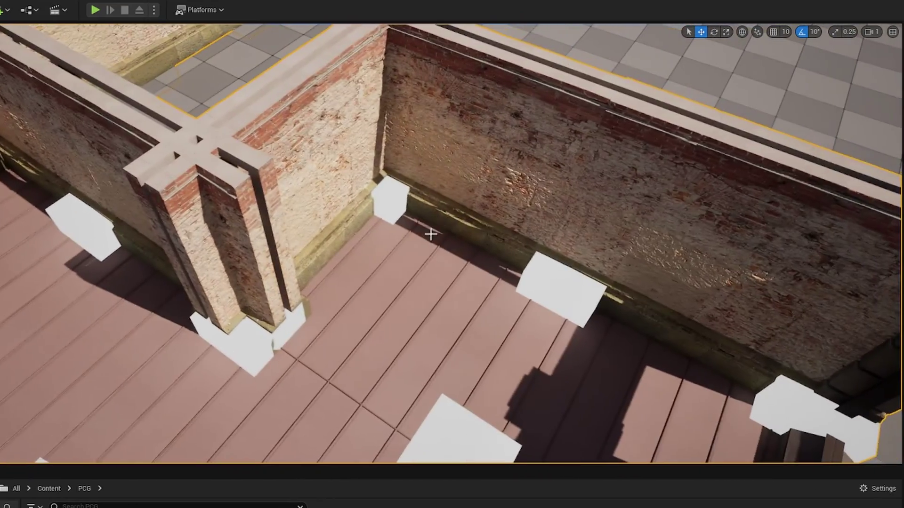
{"action": "right_click_drag", "start_coordinate": [277, 359], "coordinate": [264, 359]}
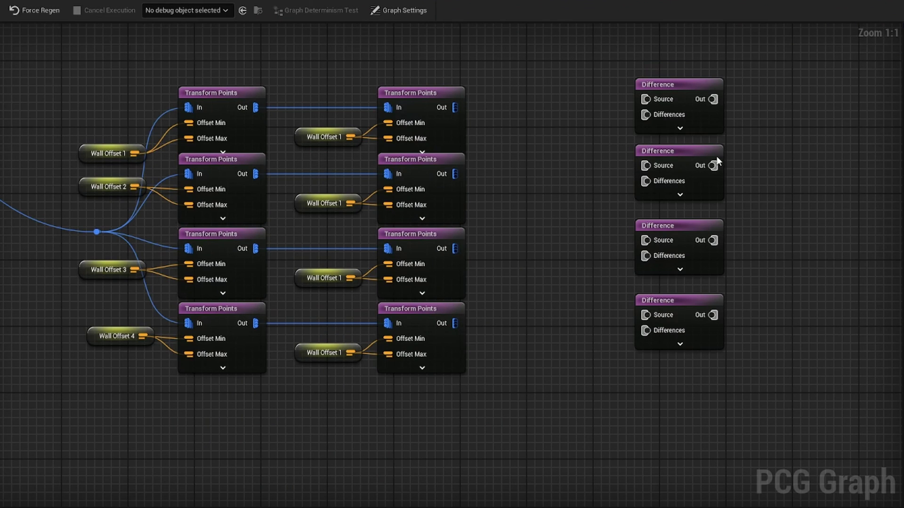
{"action": "right_click_drag", "start_coordinate": [532, 130], "coordinate": [457, 131]}
{"action": "left_click_drag", "start_coordinate": [380, 108], "coordinate": [571, 100]}
{"action": "left_click_drag", "start_coordinate": [380, 174], "coordinate": [574, 167]}
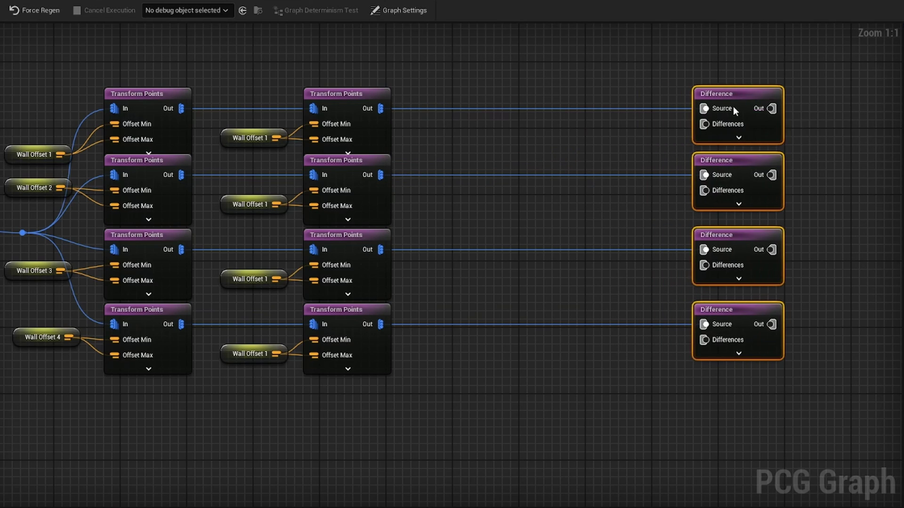
{"action": "left_click_drag", "start_coordinate": [733, 106], "coordinate": [748, 105]}
{"action": "left_click", "coordinate": [521, 134]}
{"action": "right_click", "coordinate": [485, 135]}
Add a Merge fed by the second-row Transform Points, driving the top and bottom Differences inputs
{"action": "type", "text": "meg"}
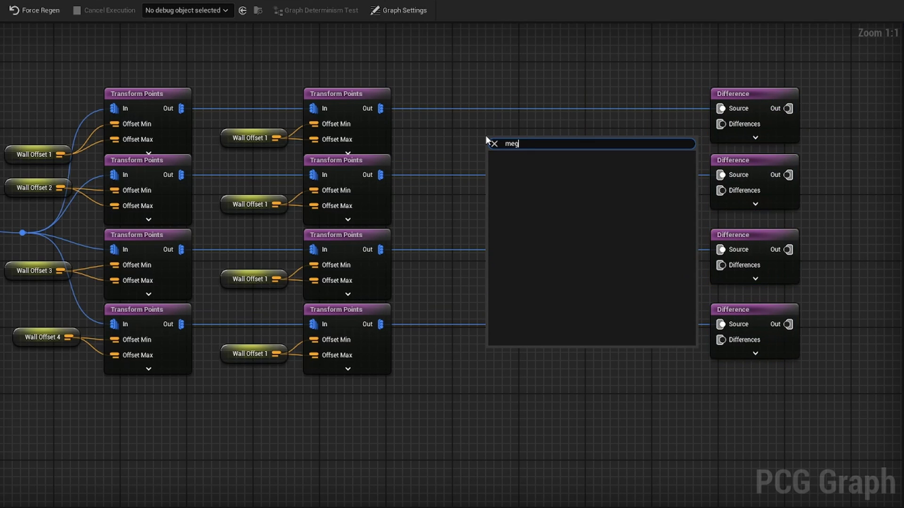
{"action": "key", "text": "Return"}
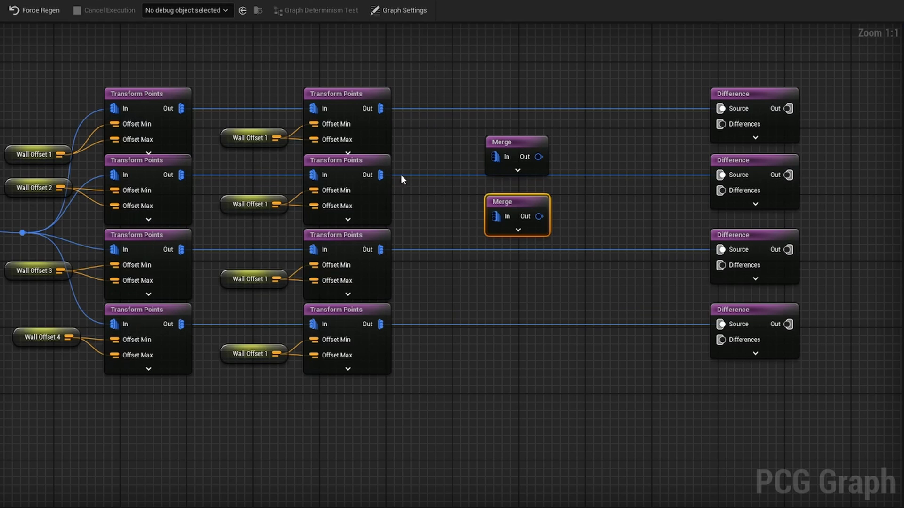
{"action": "left_click_drag", "start_coordinate": [381, 175], "coordinate": [495, 156]}
{"action": "left_click_drag", "start_coordinate": [539, 156], "coordinate": [743, 124]}
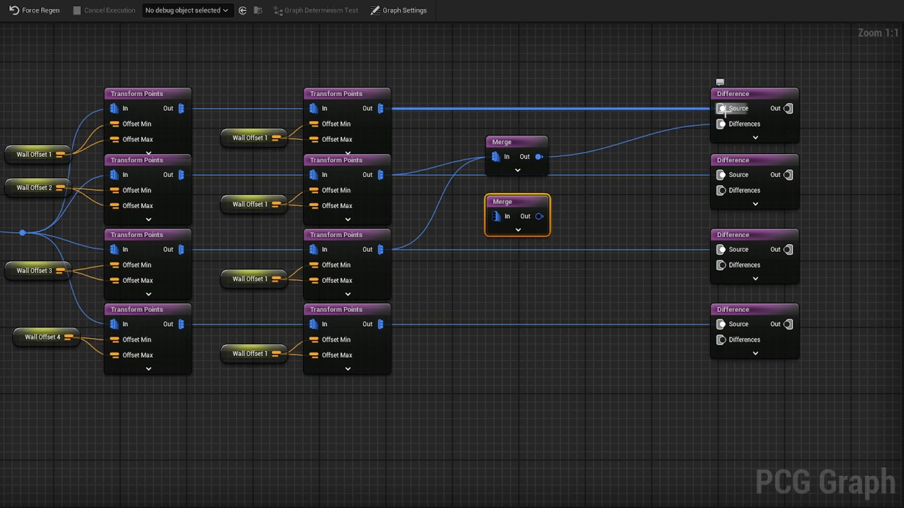
{"action": "left_click_drag", "start_coordinate": [538, 157], "coordinate": [728, 341]}
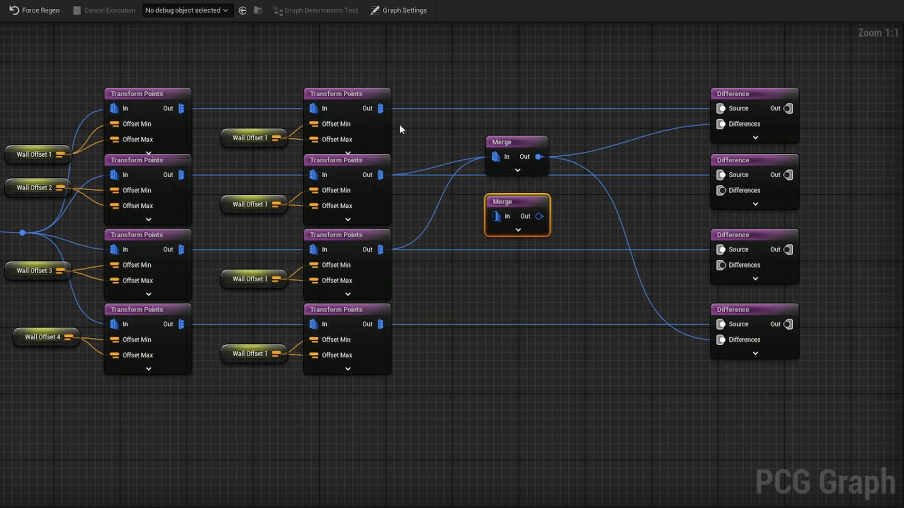
Feed the top and bottom Transform Points outputs into the second Merge
{"action": "left_click_drag", "start_coordinate": [380, 108], "coordinate": [504, 215]}
{"action": "left_click_drag", "start_coordinate": [380, 324], "coordinate": [751, 204]}
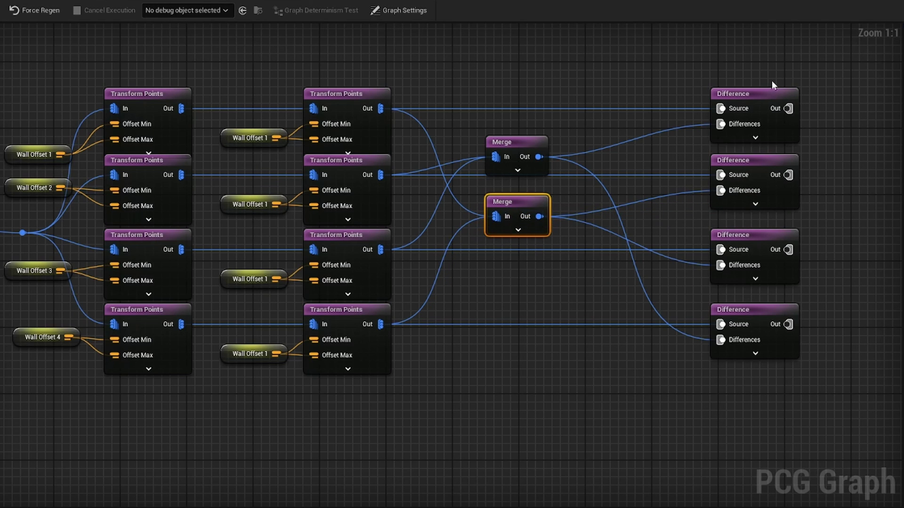
{"action": "right_click_drag", "start_coordinate": [804, 72], "coordinate": [684, 89]}
{"action": "left_click_drag", "start_coordinate": [730, 84], "coordinate": [595, 143]}
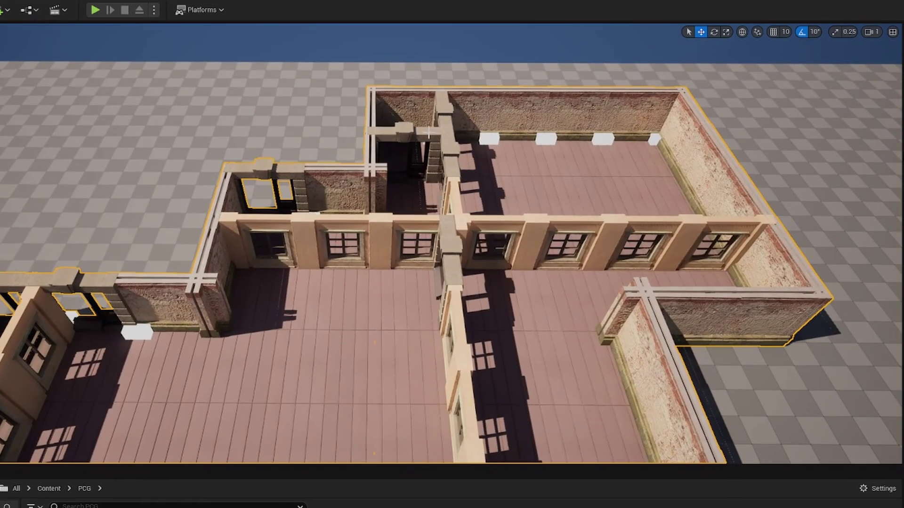
Orbit around the generated building walls, then pan the PCG graph beside the Difference nodes
{"action": "right_click_drag", "start_coordinate": [622, 119], "coordinate": [303, 190]}
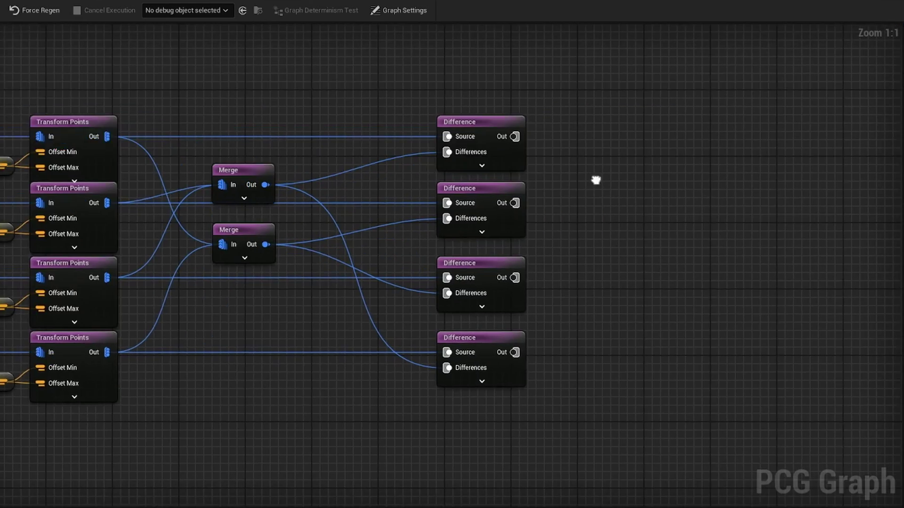
{"action": "right_click_drag", "start_coordinate": [596, 182], "coordinate": [424, 164]}
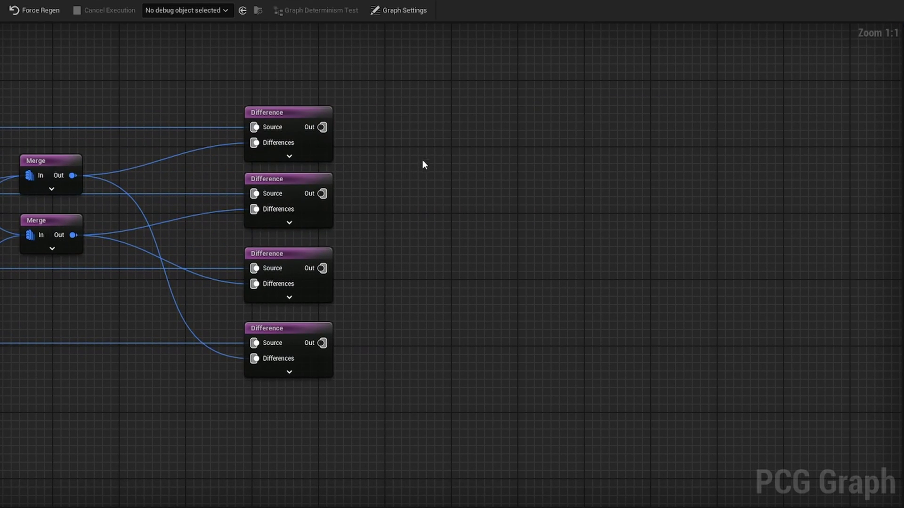
Add two Merge nodes and wire the Difference outputs into them through To Point
{"action": "right_click", "coordinate": [446, 149]}
{"action": "type", "text": "merge"}
{"action": "key", "text": "Return"}
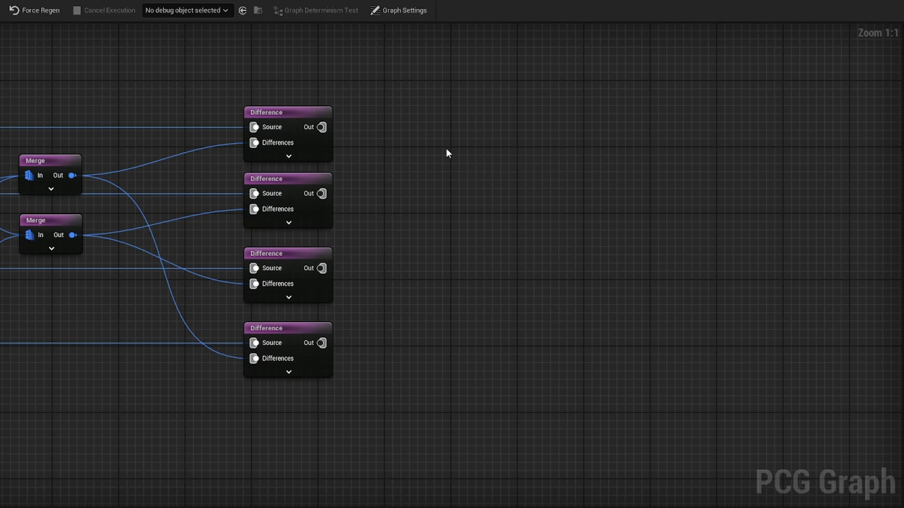
{"action": "key", "text": "ctrl+d"}
{"action": "left_click_drag", "start_coordinate": [471, 296], "coordinate": [487, 296]}
{"action": "left_click", "coordinate": [334, 134]}
{"action": "left_click_drag", "start_coordinate": [321, 127], "coordinate": [459, 171]}
{"action": "left_click_drag", "start_coordinate": [377, 142], "coordinate": [397, 172]}
{"action": "left_click_drag", "start_coordinate": [322, 268], "coordinate": [461, 309]}
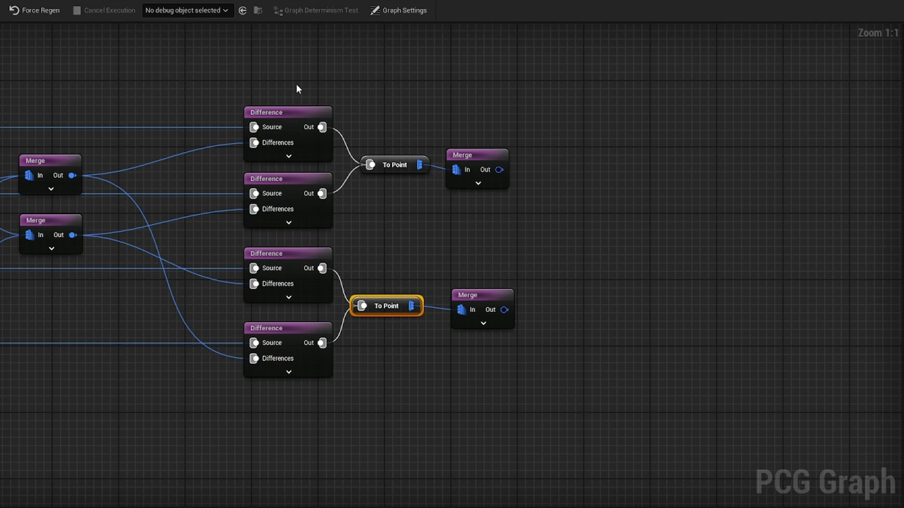
Duplicate two Difference nodes and cross-wire both Merges into their Source and Differences pins
{"action": "left_click_drag", "start_coordinate": [302, 83], "coordinate": [273, 210]}
{"action": "right_click_drag", "start_coordinate": [615, 219], "coordinate": [491, 196]}
{"action": "key", "text": "ctrl+v"}
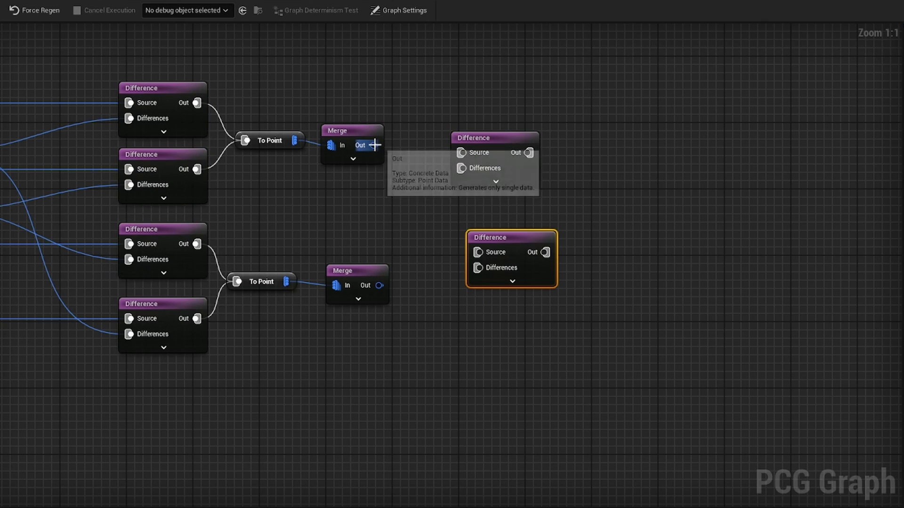
{"action": "left_click_drag", "start_coordinate": [375, 145], "coordinate": [473, 152]}
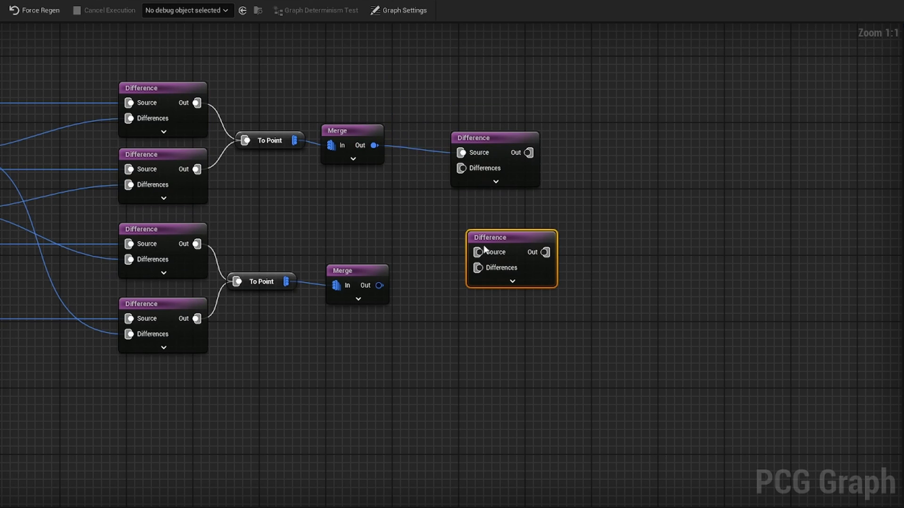
{"action": "left_click_drag", "start_coordinate": [379, 285], "coordinate": [487, 275]}
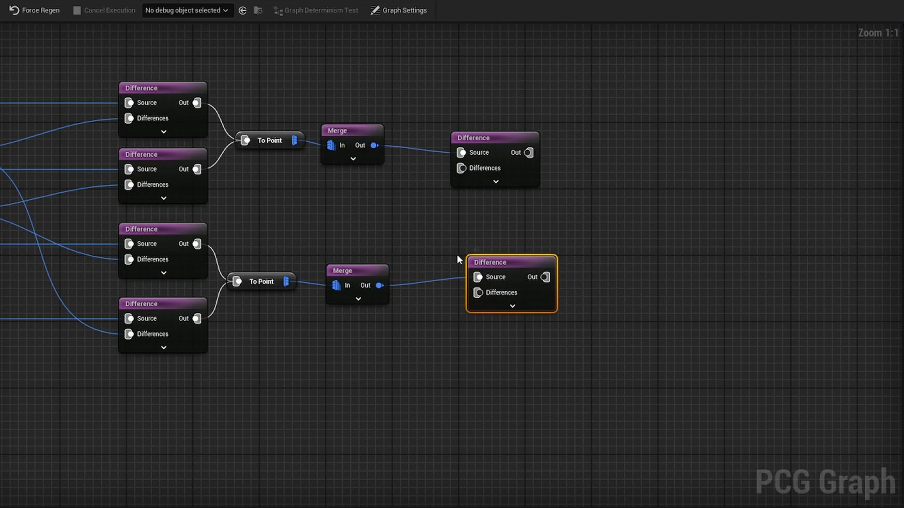
{"action": "left_click_drag", "start_coordinate": [374, 145], "coordinate": [478, 292]}
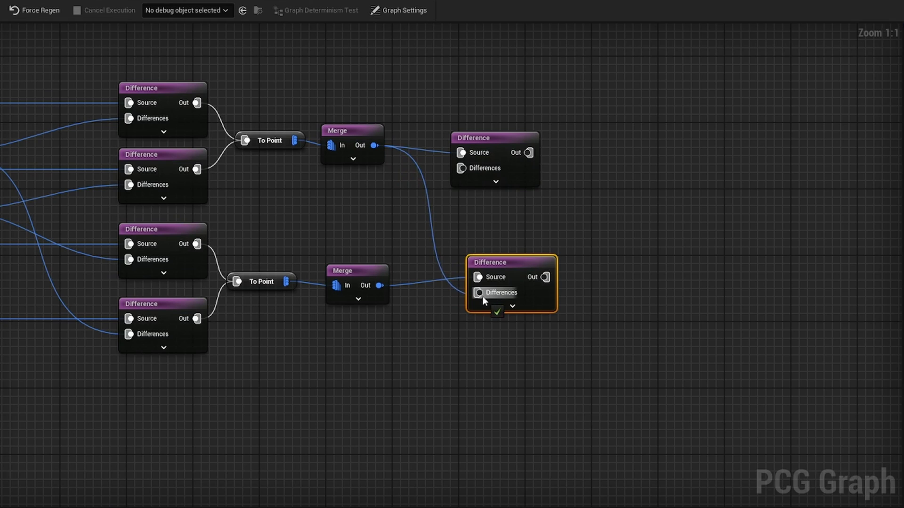
{"action": "left_click_drag", "start_coordinate": [377, 285], "coordinate": [478, 174]}
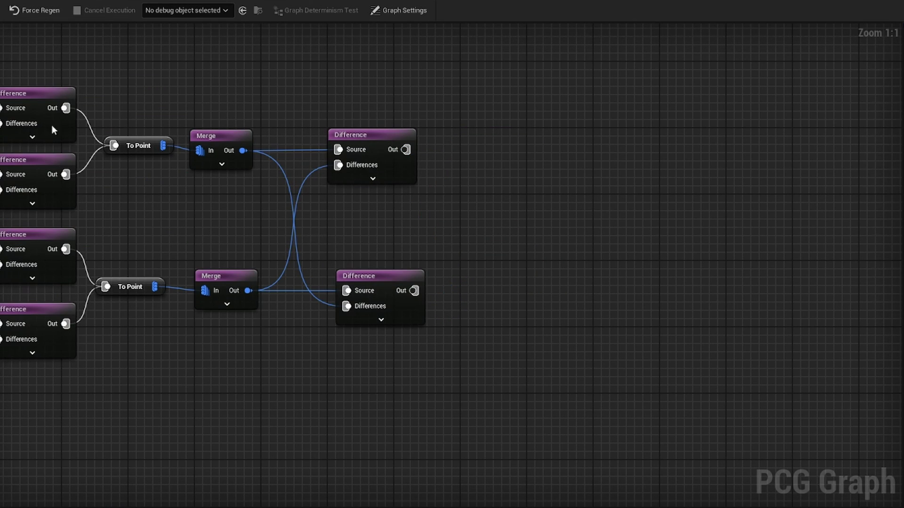
Convert both new Difference results with a To Point into a final Merge
{"action": "left_click_drag", "start_coordinate": [405, 150], "coordinate": [497, 239]}
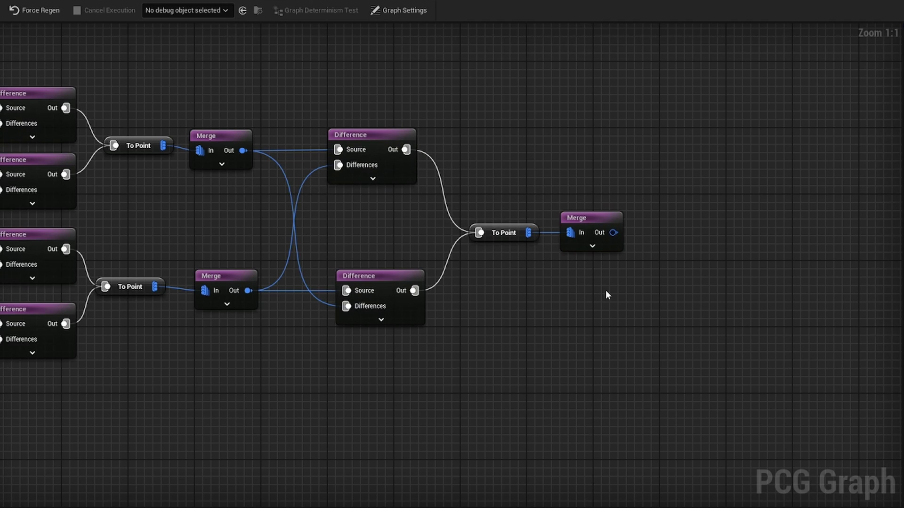
{"action": "left_click_drag", "start_coordinate": [692, 171], "coordinate": [467, 289]}
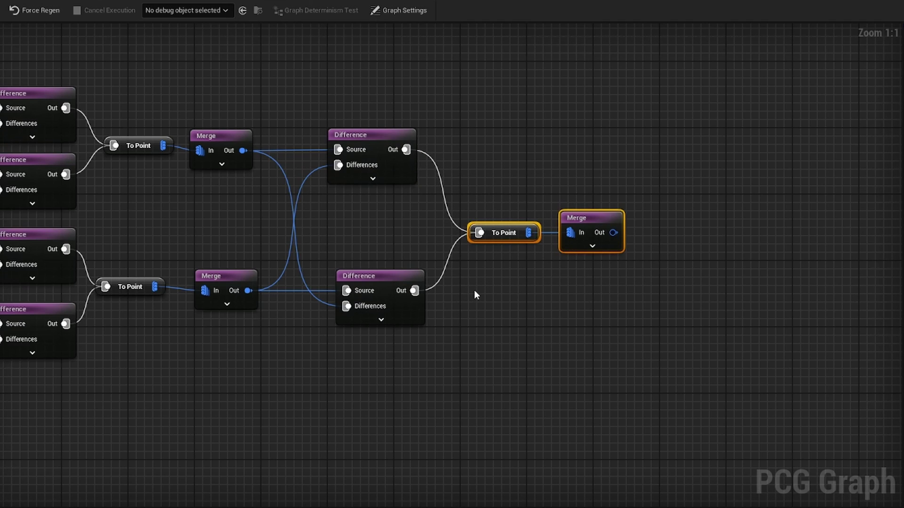
{"action": "left_click_drag", "start_coordinate": [605, 145], "coordinate": [592, 363]}
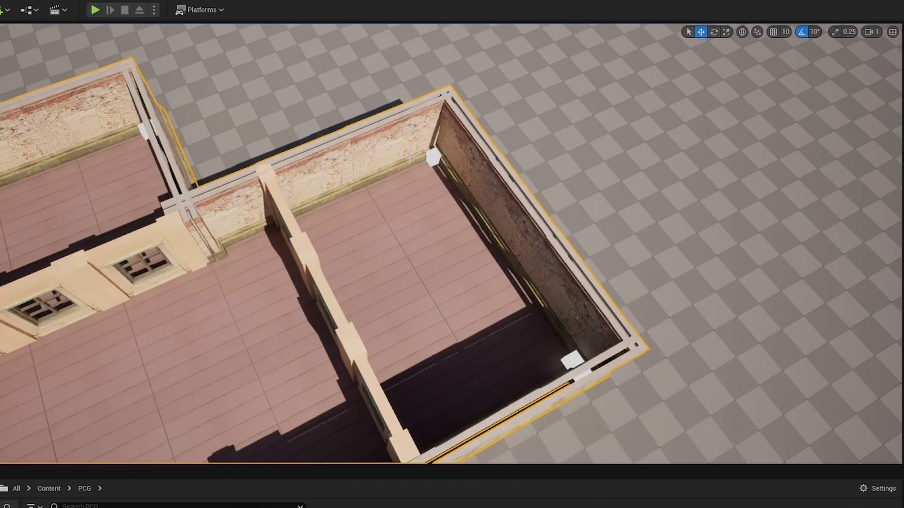
Shift the two Merge nodes right and wrap the roof-corner nodes in an 'Exterior Roof Corner' comment
{"action": "right_click_drag", "start_coordinate": [452, 244], "coordinate": [254, 170]}
{"action": "right_click_drag", "start_coordinate": [414, 202], "coordinate": [400, 189]}
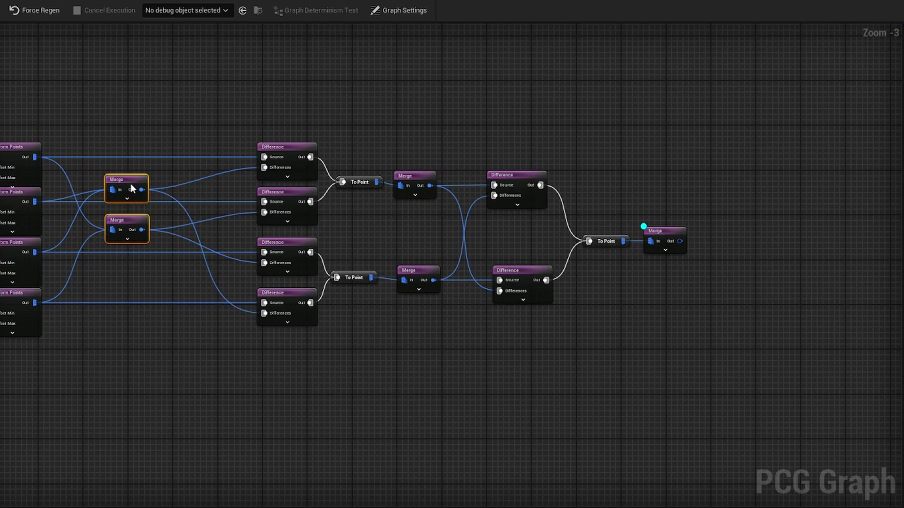
{"action": "left_click_drag", "start_coordinate": [131, 188], "coordinate": [193, 189]}
{"action": "left_click_drag", "start_coordinate": [144, 112], "coordinate": [685, 360]}
{"action": "type", "text": "c"}
{"action": "type", "text": "Ex"}
{"action": "type", "text": "terior Roof Corner"}
{"action": "key", "text": "Return"}
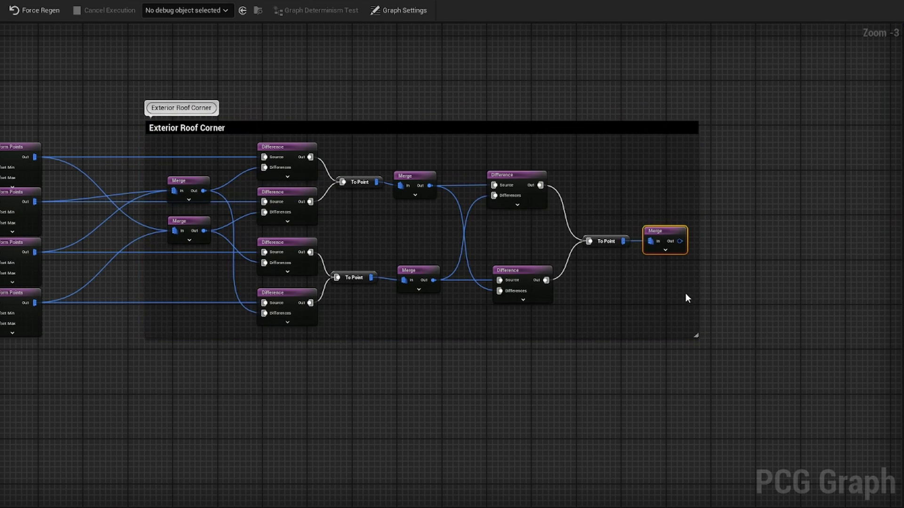
Add a Static Mesh Spawner node to the right of the final Merge
{"action": "right_click_drag", "start_coordinate": [684, 291], "coordinate": [589, 258]}
{"action": "scroll", "coordinate": [589, 258], "scroll_direction": "up", "scroll_amount": 3}
{"action": "right_click_drag", "start_coordinate": [649, 252], "coordinate": [521, 208]}
{"action": "right_click", "coordinate": [521, 209]}
{"action": "type", "text": "staic"}
{"action": "key", "text": "BackSpace"}
{"action": "key", "text": "BackSpace"}
{"action": "type", "text": "t"}
{"action": "key", "text": "Return"}
{"action": "left_click_drag", "start_coordinate": [553, 209], "coordinate": [646, 201]}
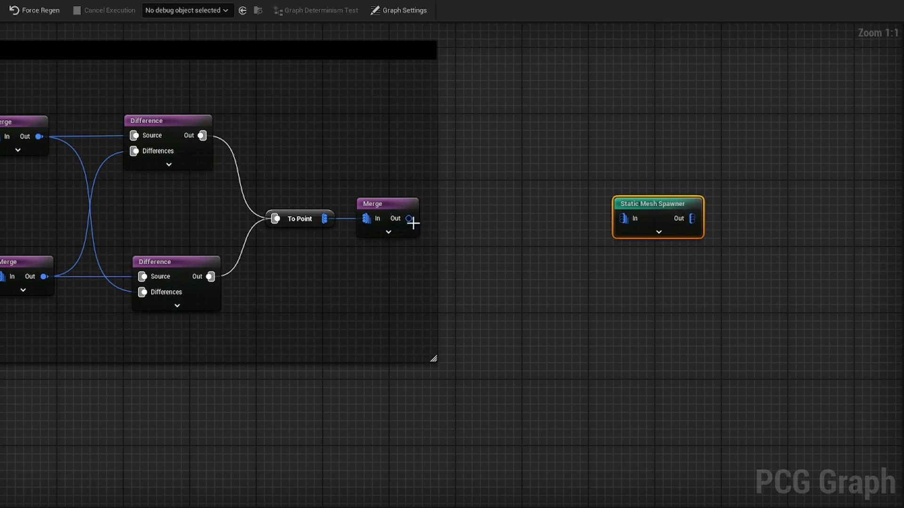
Create a Transform Points node from the final Merge and wire it into the Static Mesh Spawner
{"action": "left_click_drag", "start_coordinate": [409, 218], "coordinate": [489, 216]}
{"action": "type", "text": "transform poi"}
{"action": "key", "text": "Return"}
{"action": "left_click_drag", "start_coordinate": [555, 218], "coordinate": [629, 220]}
{"action": "left_click", "coordinate": [643, 217]}
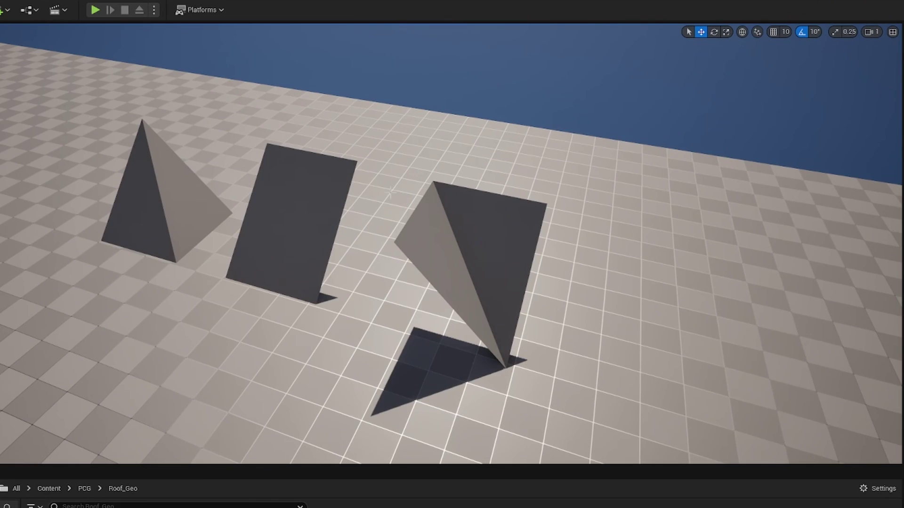
Inspect the three grey Roof_Geo meshes, then add one mesh entry to the spawner
{"action": "right_click_drag", "start_coordinate": [497, 286], "coordinate": [364, 136]}
{"action": "right_click_drag", "start_coordinate": [399, 274], "coordinate": [298, 270]}
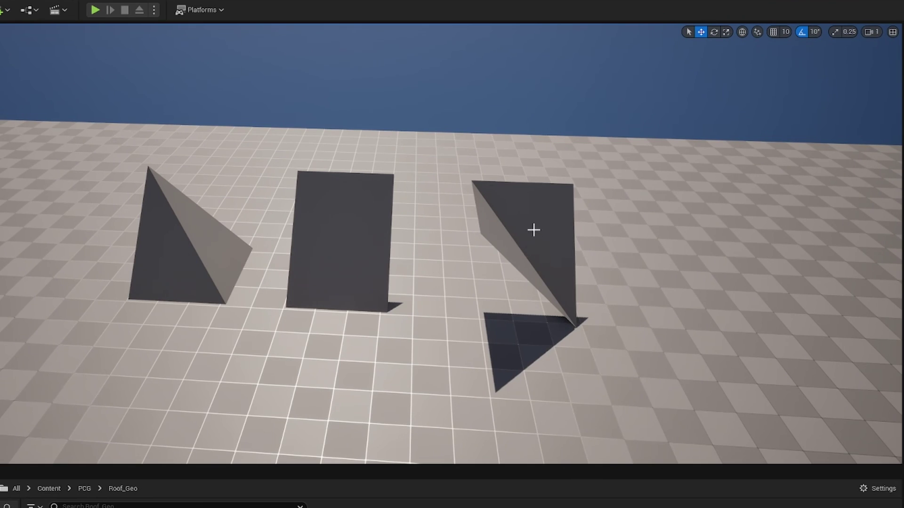
{"action": "right_click_drag", "start_coordinate": [533, 229], "coordinate": [612, 165]}
{"action": "right_click_drag", "start_coordinate": [579, 236], "coordinate": [253, 372]}
{"action": "right_click_drag", "start_coordinate": [483, 327], "coordinate": [720, 432]}
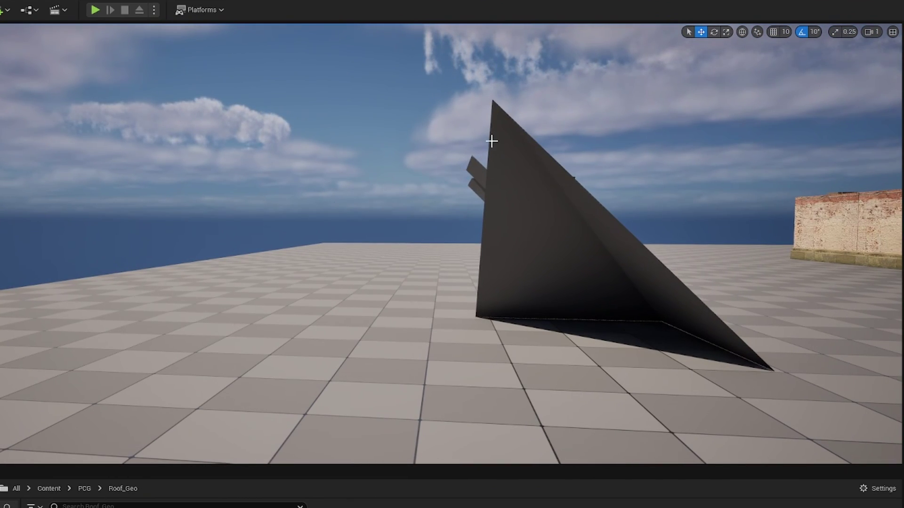
{"action": "right_click_drag", "start_coordinate": [499, 224], "coordinate": [448, 302]}
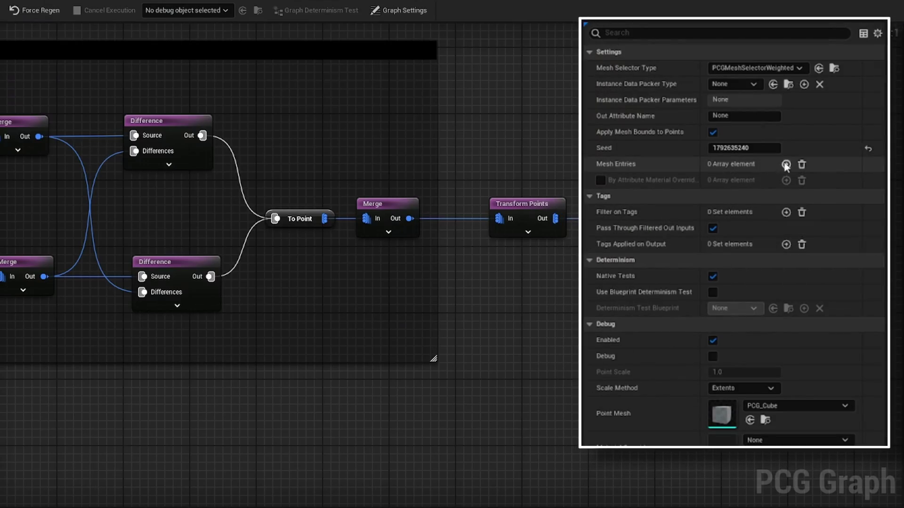
{"action": "left_click", "coordinate": [786, 164]}
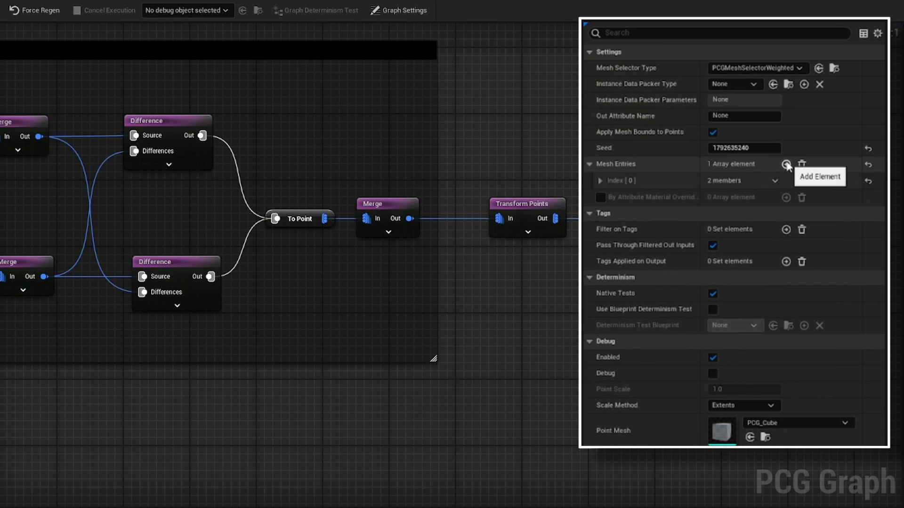
Assign the selected Roof_Geo mesh to entry [0]'s Static Mesh and check the corners on the building
{"action": "left_click", "coordinate": [600, 180]}
{"action": "left_click", "coordinate": [608, 197]}
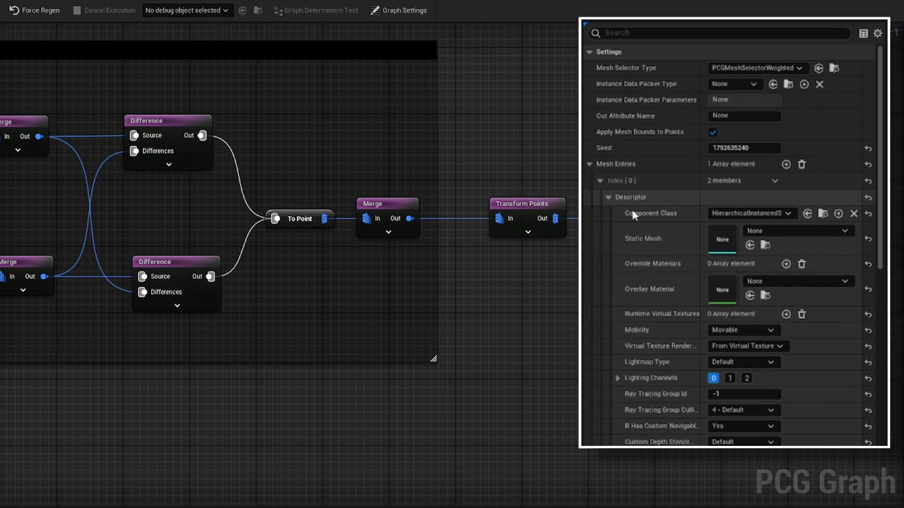
{"action": "left_click", "coordinate": [765, 244]}
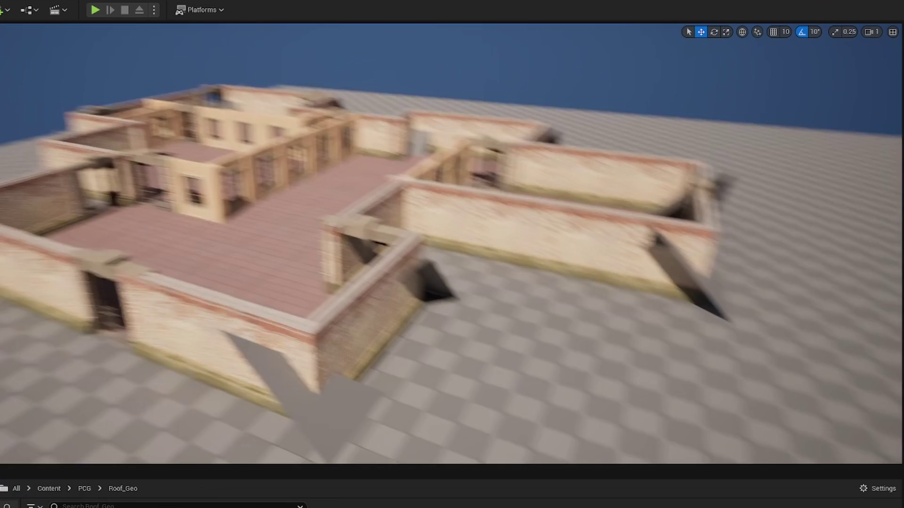
{"action": "right_click_drag", "start_coordinate": [452, 245], "coordinate": [555, 273]}
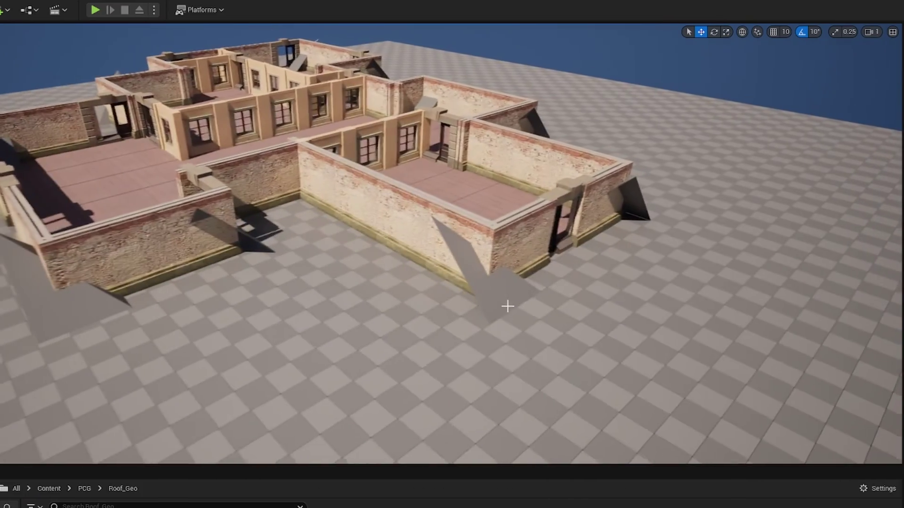
{"action": "right_click_drag", "start_coordinate": [119, 333], "coordinate": [116, 331]}
{"action": "right_click_drag", "start_coordinate": [184, 318], "coordinate": [118, 342]}
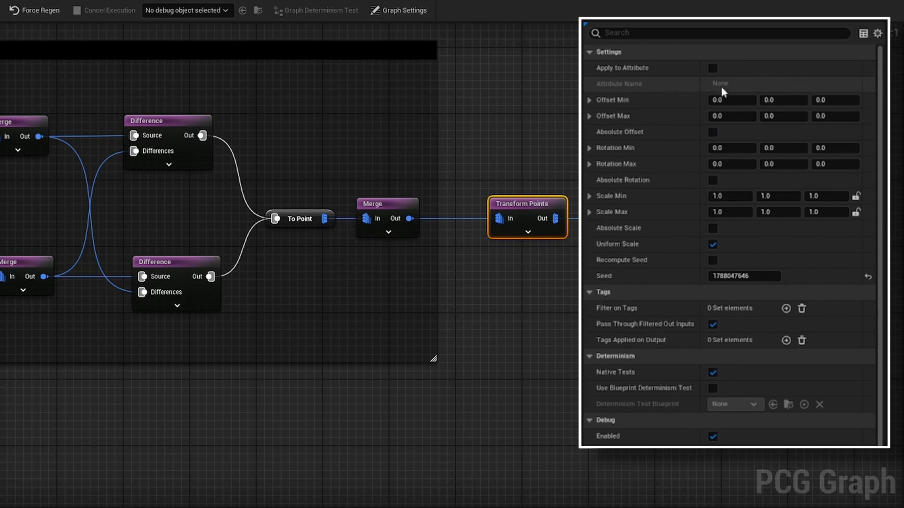
Set the Transform Points minimum and maximum Z rotation to 90
{"action": "left_click", "coordinate": [827, 148]}
{"action": "type", "text": "90"}
{"action": "key", "text": "Tab"}
{"action": "key", "text": "Tab"}
{"action": "key", "text": "Tab"}
{"action": "type", "text": "90"}
{"action": "key", "text": "Return"}
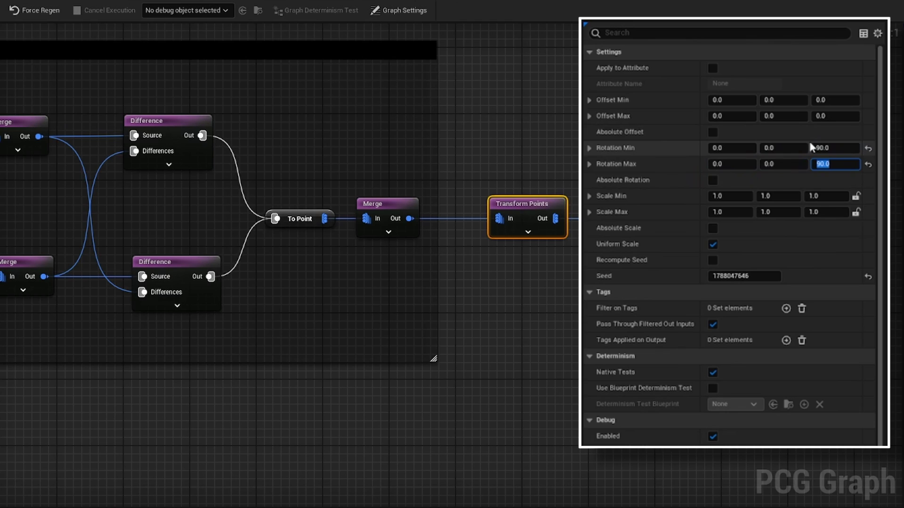
Show Transform Points' override inputs and add a Roof Offset getter beside it
{"action": "left_click", "coordinate": [528, 232]}
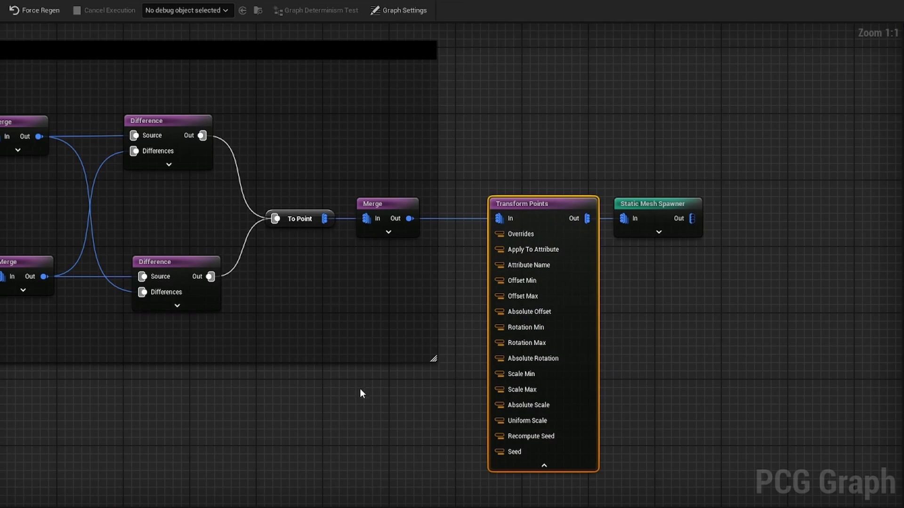
{"action": "right_click", "coordinate": [327, 281]}
{"action": "type", "text": "get roof"}
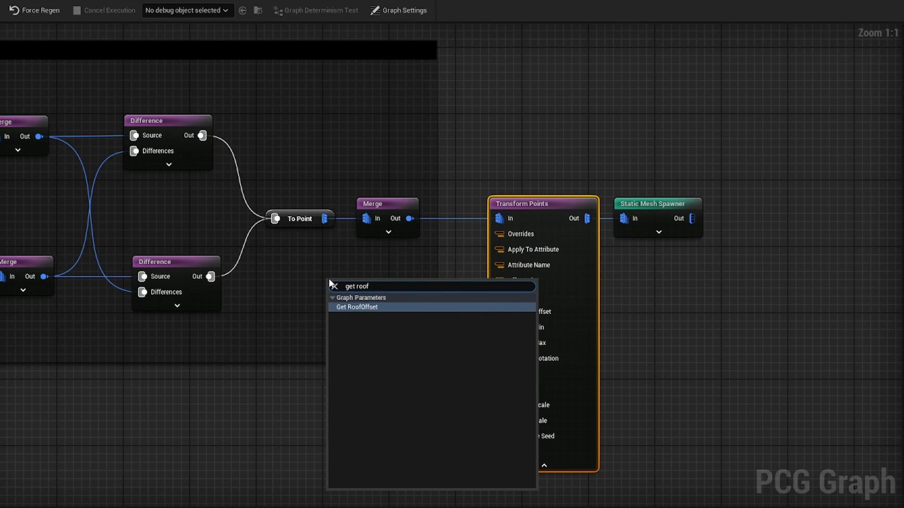
{"action": "key", "text": "Return"}
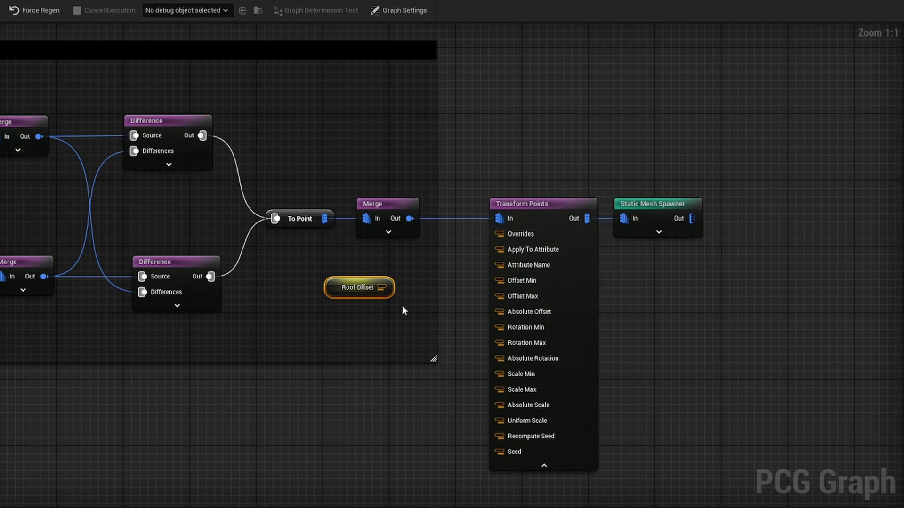
{"action": "left_click_drag", "start_coordinate": [337, 300], "coordinate": [363, 321]}
{"action": "scroll", "coordinate": [394, 317], "scroll_direction": "down", "scroll_amount": 5}
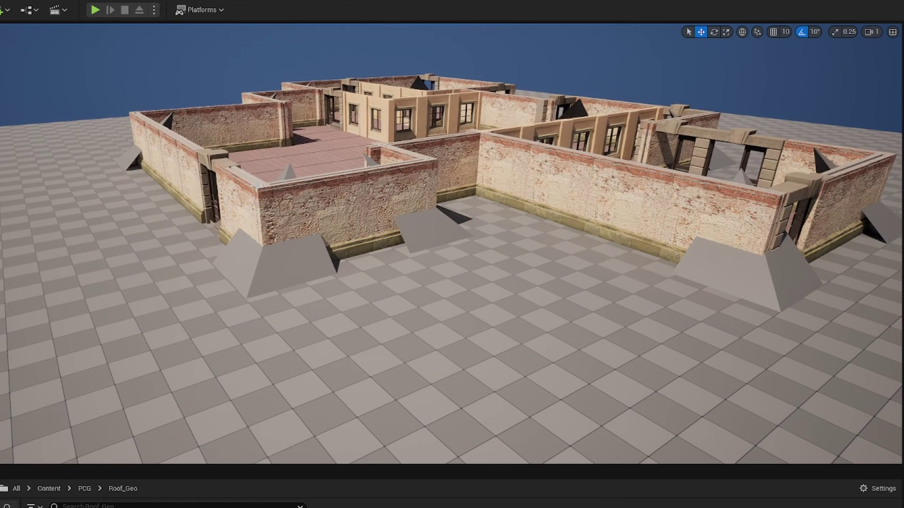
Wire Roof Offset into Transform Points' Offset Min and set the building's Floors to 3
{"action": "left_click_drag", "start_coordinate": [528, 282], "coordinate": [615, 248]}
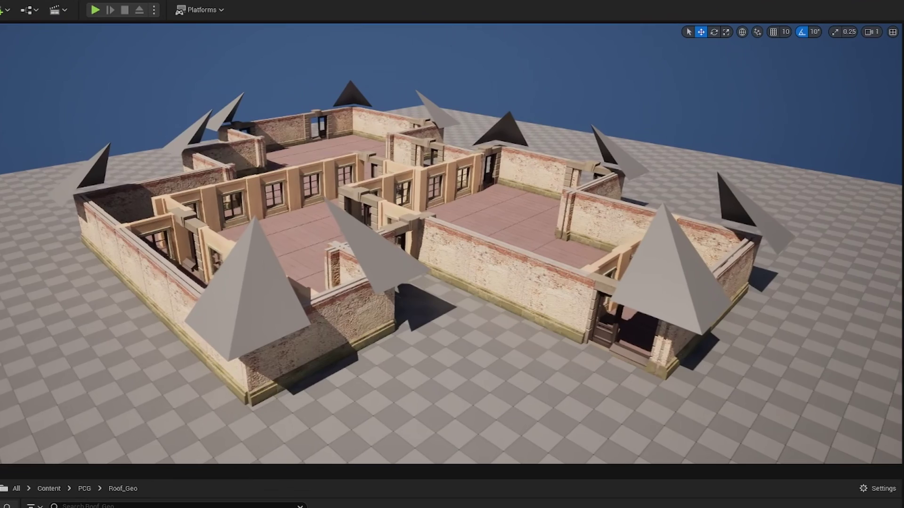
{"action": "right_click_drag", "start_coordinate": [659, 267], "coordinate": [522, 269]}
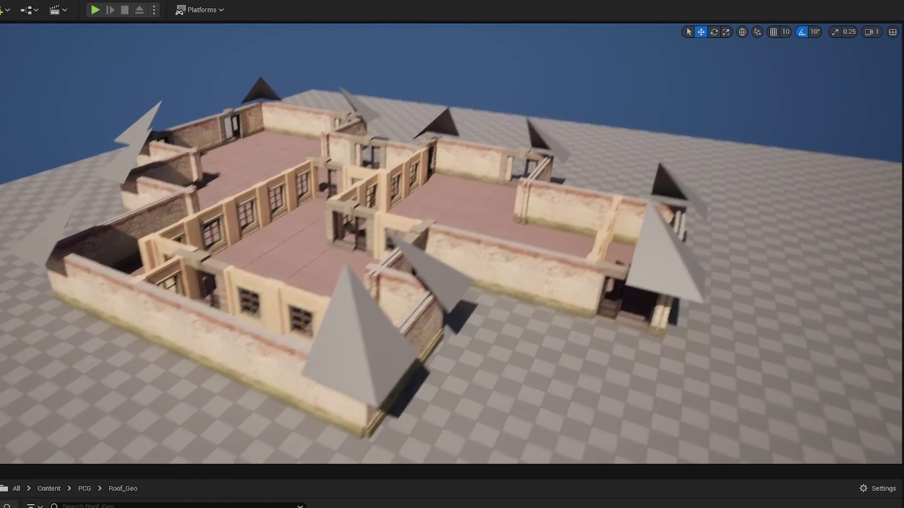
{"action": "left_click", "coordinate": [720, 256]}
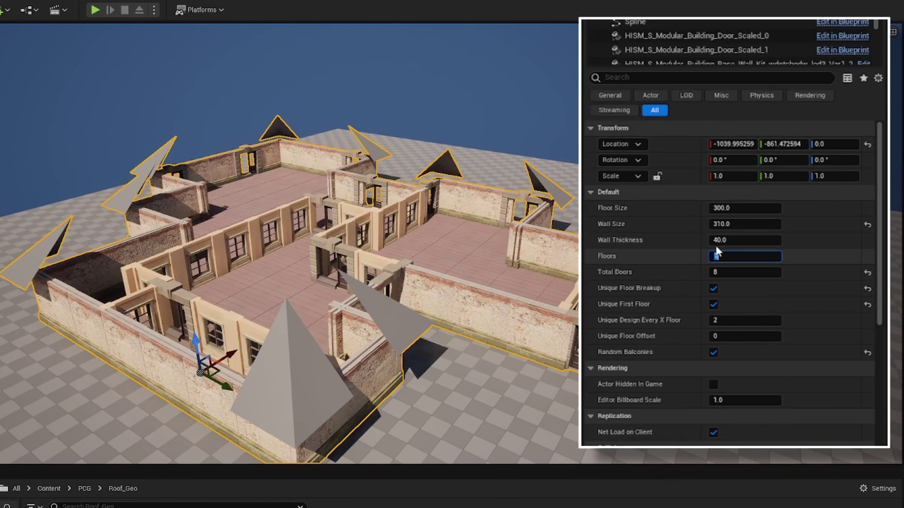
{"action": "type", "text": "3"}
{"action": "key", "text": "Return"}
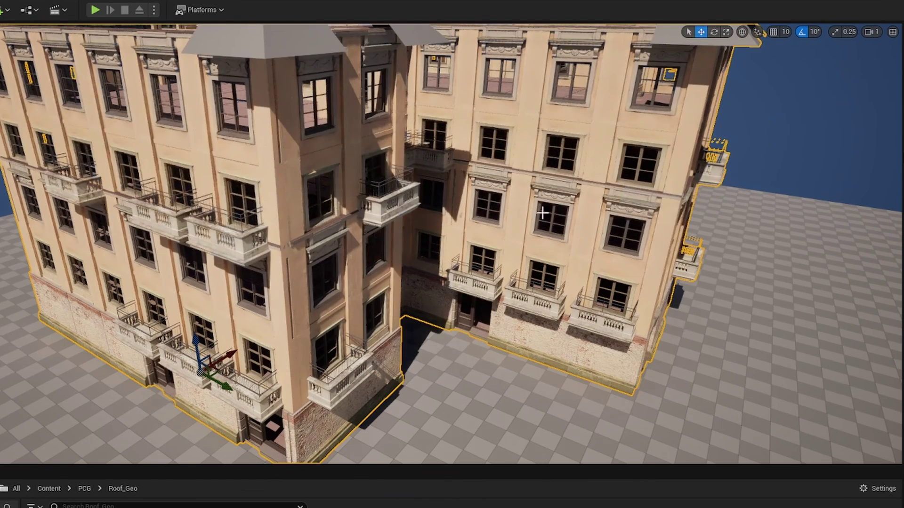
{"action": "key", "text": "f"}
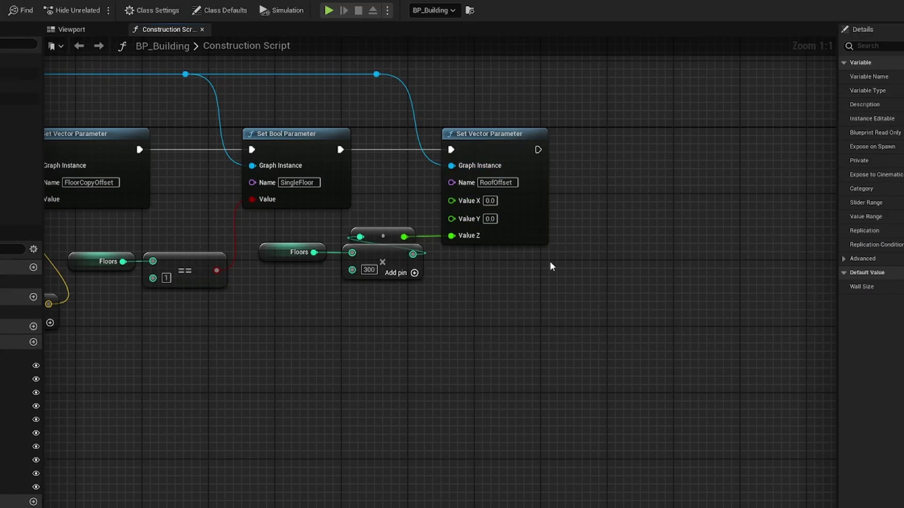
Inspect the Floors and multiply nodes that compute the roof height in the Construction Script
{"action": "left_click", "coordinate": [297, 253]}
{"action": "left_click_drag", "start_coordinate": [417, 335], "coordinate": [363, 283]}
{"action": "left_click", "coordinate": [477, 330]}
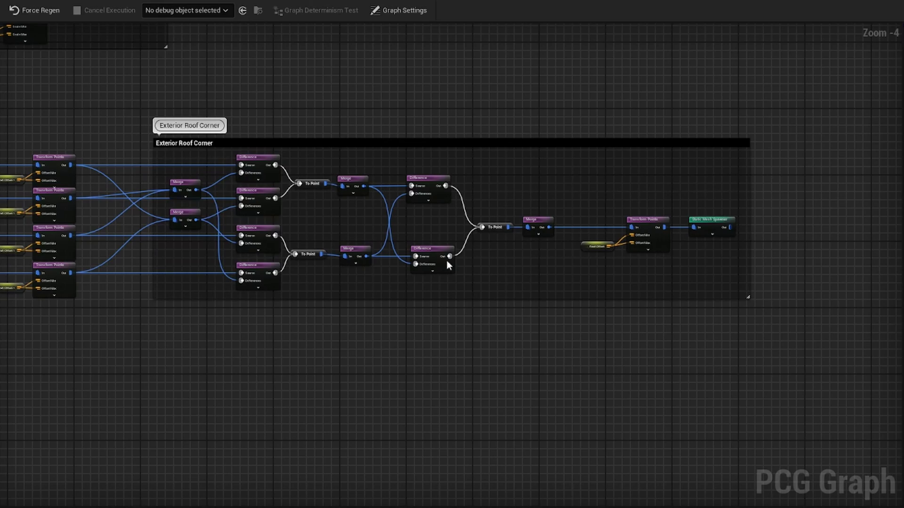
Copy the four Difference nodes and paste a second set below the group
{"action": "right_click_drag", "start_coordinate": [334, 360], "coordinate": [534, 321]}
{"action": "left_click_drag", "start_coordinate": [73, 83], "coordinate": [313, 299]}
{"action": "scroll", "coordinate": [318, 333], "scroll_direction": "up", "scroll_amount": 4}
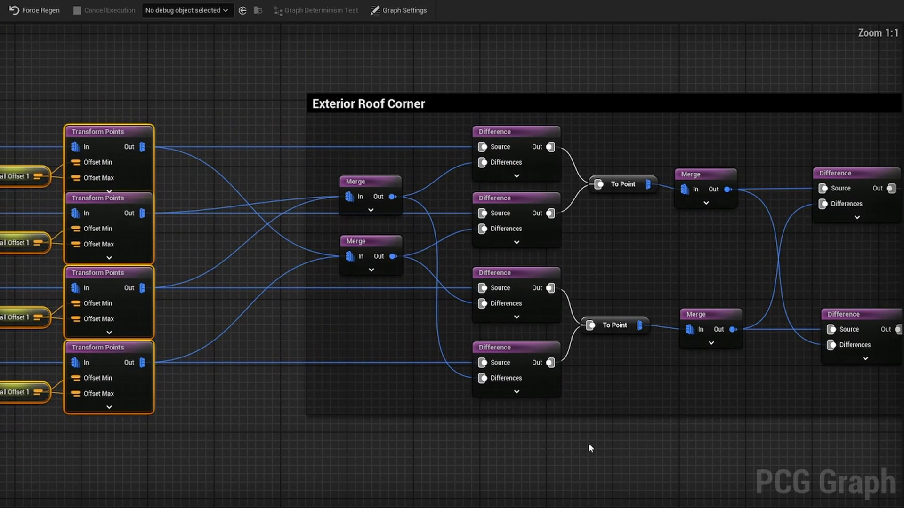
{"action": "left_click_drag", "start_coordinate": [551, 407], "coordinate": [524, 156]}
{"action": "key", "text": "ctrl+c"}
{"action": "scroll", "coordinate": [476, 225], "scroll_direction": "down", "scroll_amount": 3}
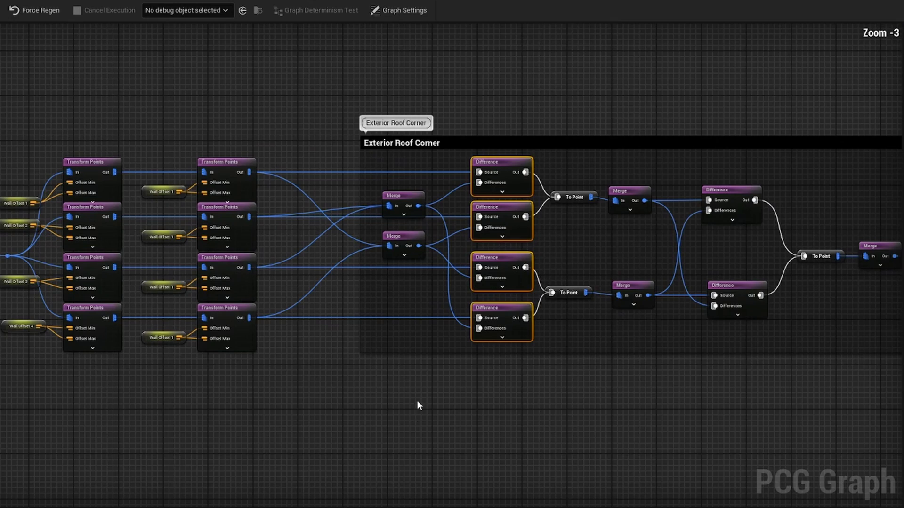
{"action": "right_click_drag", "start_coordinate": [493, 426], "coordinate": [501, 251]}
{"action": "key", "text": "ctrl+v"}
Wire the wall Transform Points outputs into the new Differences' Source and Differences pins
{"action": "right_click_drag", "start_coordinate": [369, 221], "coordinate": [436, 278]}
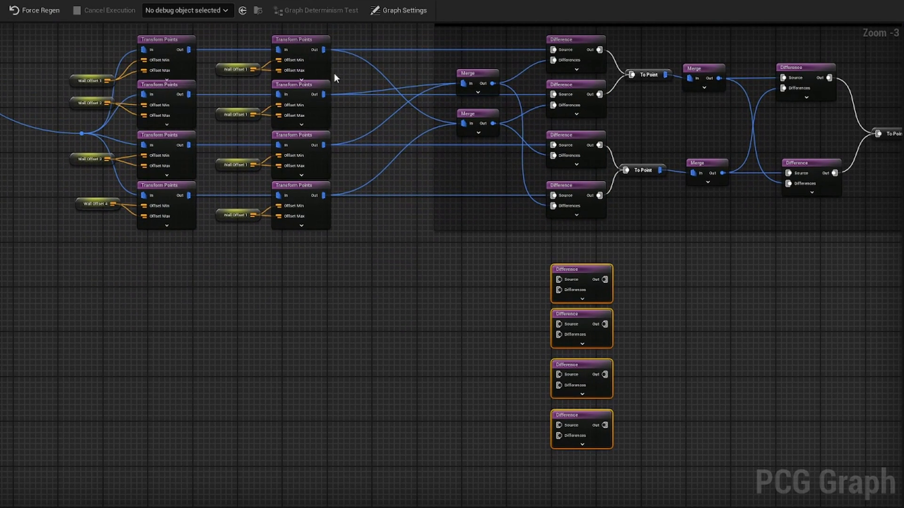
{"action": "left_click_drag", "start_coordinate": [324, 49], "coordinate": [560, 279]}
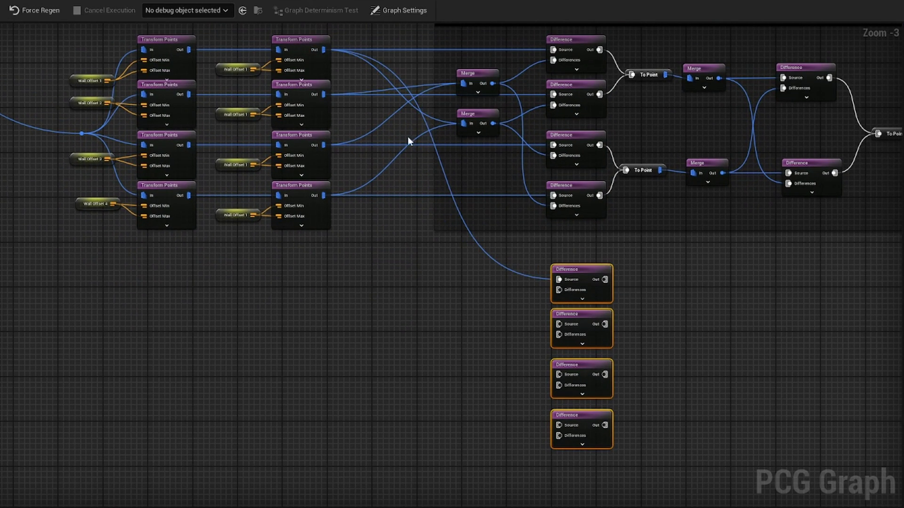
{"action": "left_click_drag", "start_coordinate": [323, 94], "coordinate": [572, 324]}
{"action": "left_click_drag", "start_coordinate": [324, 145], "coordinate": [565, 376]}
{"action": "left_click_drag", "start_coordinate": [324, 195], "coordinate": [559, 425]}
{"action": "left_click", "coordinate": [572, 306]}
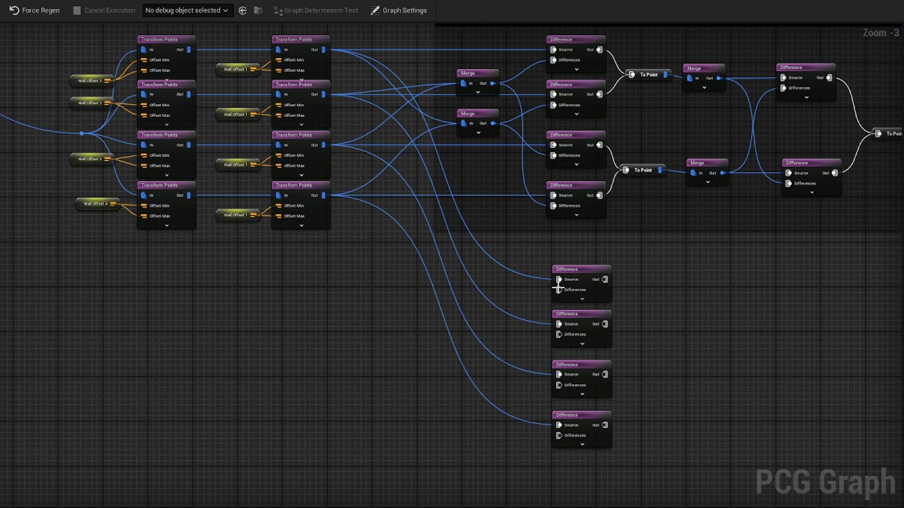
{"action": "left_click_drag", "start_coordinate": [324, 94], "coordinate": [560, 289]}
{"action": "left_click_drag", "start_coordinate": [324, 50], "coordinate": [562, 338]}
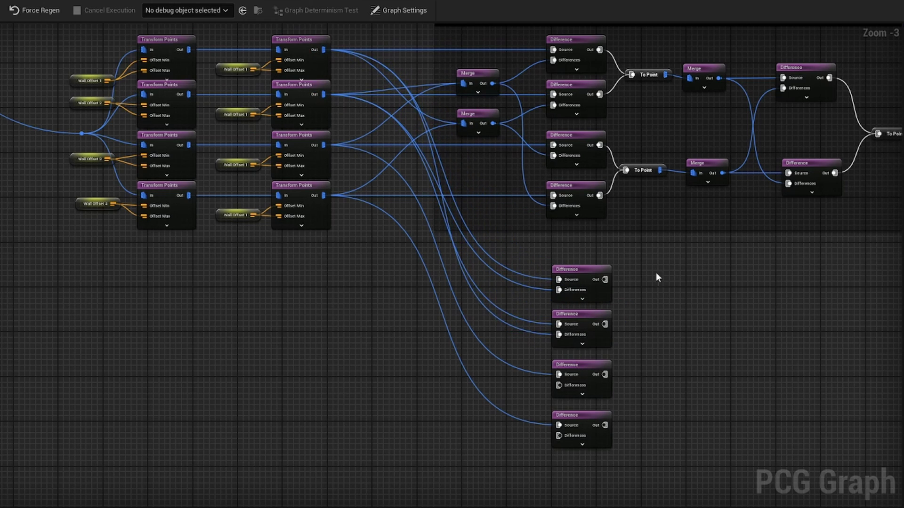
{"action": "left_click_drag", "start_coordinate": [324, 196], "coordinate": [563, 385]}
{"action": "left_click_drag", "start_coordinate": [324, 145], "coordinate": [563, 439]}
Copy-paste the To Point, Merge and Difference chain below, aligned with the new Differences
{"action": "right_click_drag", "start_coordinate": [562, 439], "coordinate": [392, 321]}
{"action": "right_click_drag", "start_coordinate": [681, 93], "coordinate": [600, 95]}
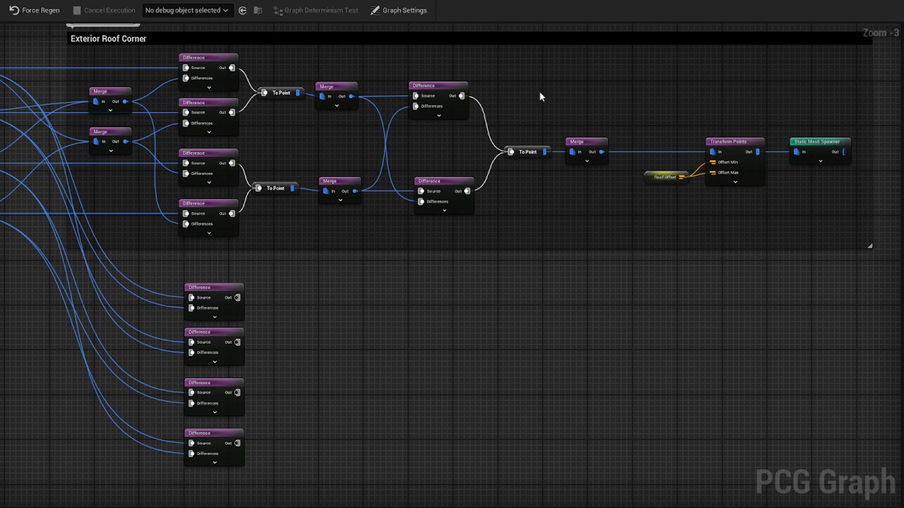
{"action": "left_click_drag", "start_coordinate": [610, 77], "coordinate": [341, 302]}
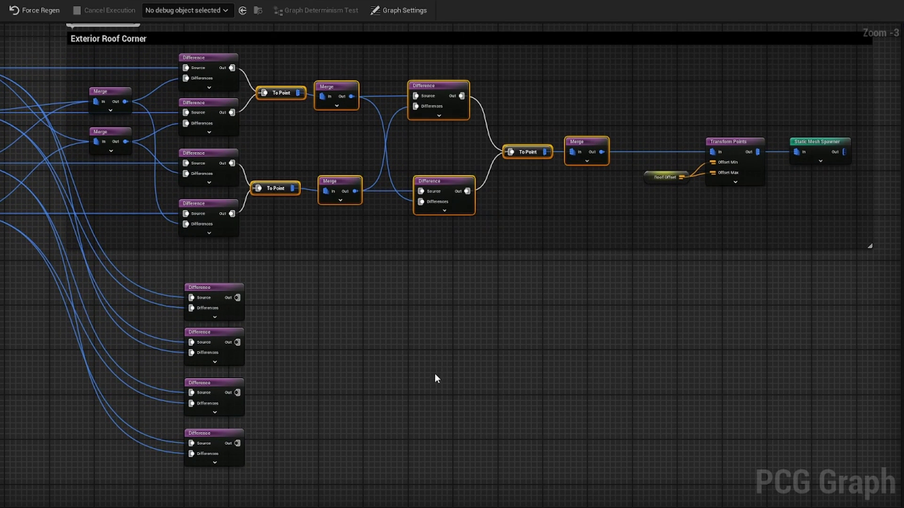
{"action": "key", "text": "ctrl+c"}
{"action": "key", "text": "ctrl+v"}
{"action": "left_click_drag", "start_coordinate": [624, 380], "coordinate": [613, 381]}
{"action": "left_click_drag", "start_coordinate": [629, 325], "coordinate": [606, 430]}
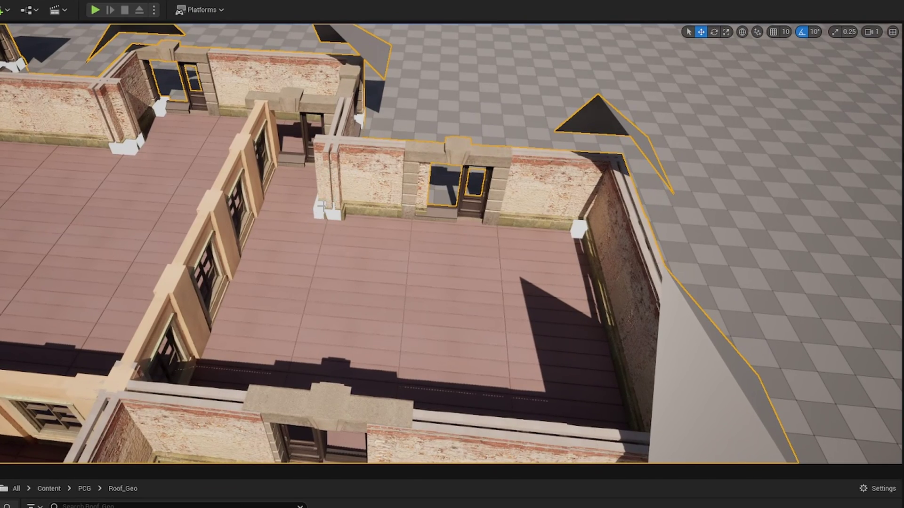
Duplicate a Difference node, feeding the new Merge as Source and subtracting the top Merge
{"action": "key", "text": "a"}
{"action": "right_click_drag", "start_coordinate": [580, 228], "coordinate": [559, 252]}
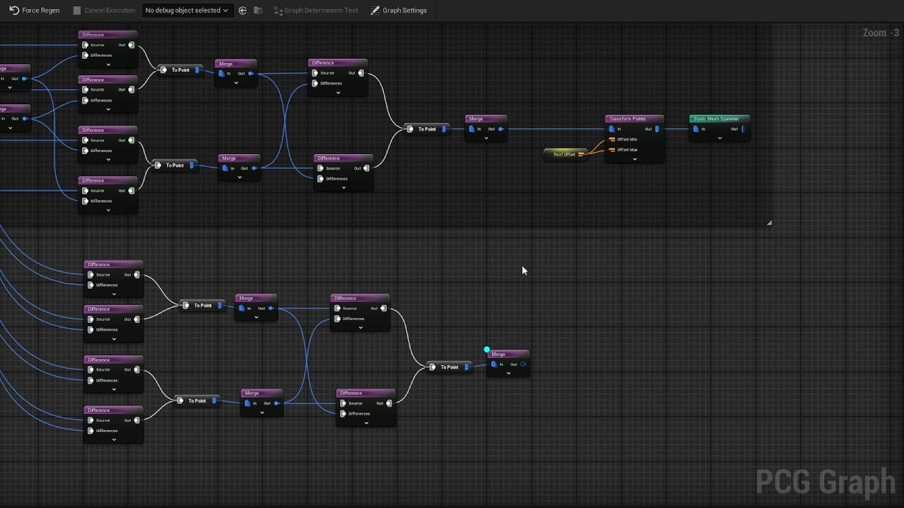
{"action": "left_click_drag", "start_coordinate": [412, 269], "coordinate": [359, 306]}
{"action": "key", "text": "ctrl+v"}
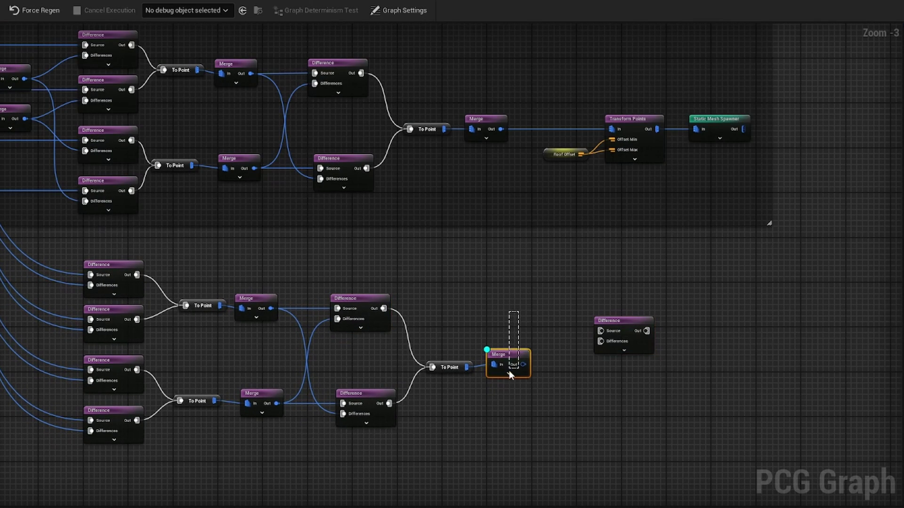
{"action": "left_click_drag", "start_coordinate": [523, 365], "coordinate": [634, 357]}
{"action": "left_click_drag", "start_coordinate": [500, 129], "coordinate": [620, 377]}
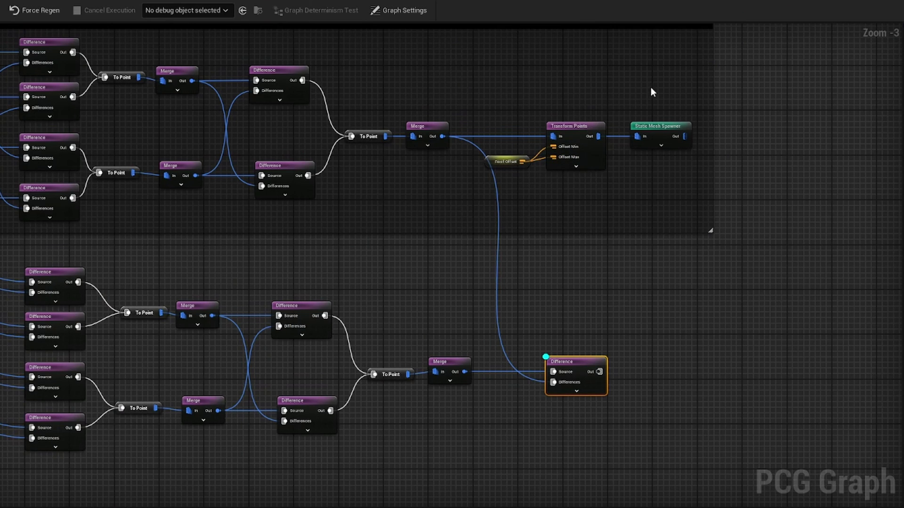
Paste copies of Roof Offset, Transform Points and Static Mesh Spawner and connect the Difference into them
{"action": "left_click_drag", "start_coordinate": [651, 91], "coordinate": [514, 201]}
{"action": "right_click_drag", "start_coordinate": [692, 374], "coordinate": [492, 351]}
{"action": "key", "text": "ctrl+v"}
{"action": "left_click_drag", "start_coordinate": [432, 369], "coordinate": [460, 379]}
{"action": "left_click_drag", "start_coordinate": [399, 348], "coordinate": [446, 357]}
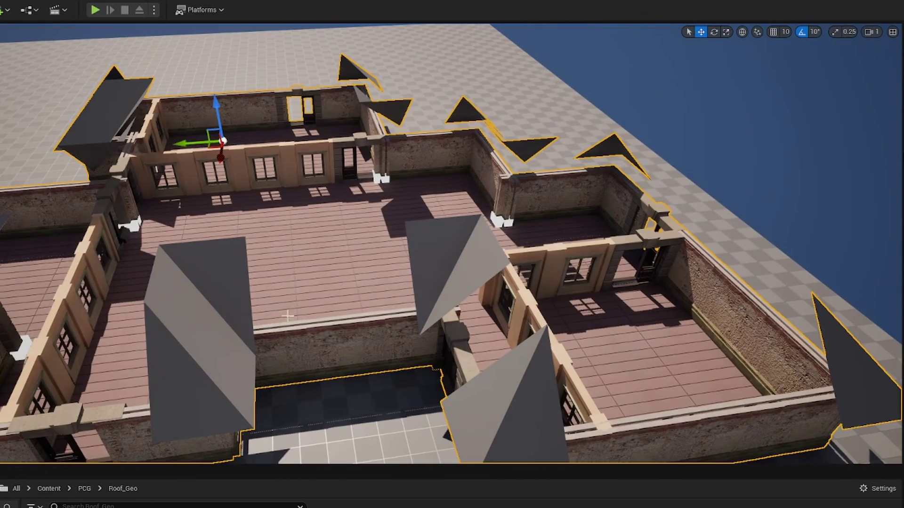
{"action": "right_click_drag", "start_coordinate": [433, 309], "coordinate": [515, 212]}
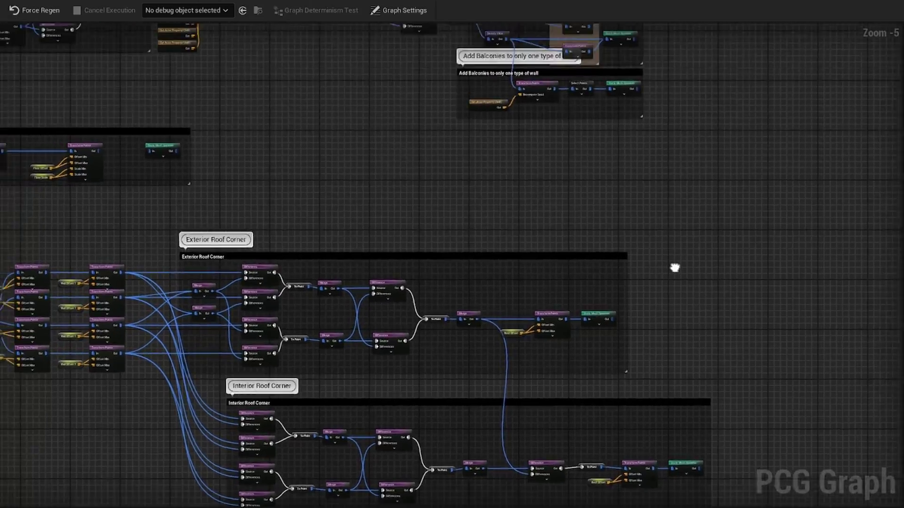
{"action": "right_click_drag", "start_coordinate": [674, 268], "coordinate": [828, 438]}
{"action": "right_click_drag", "start_coordinate": [386, 299], "coordinate": [526, 340]}
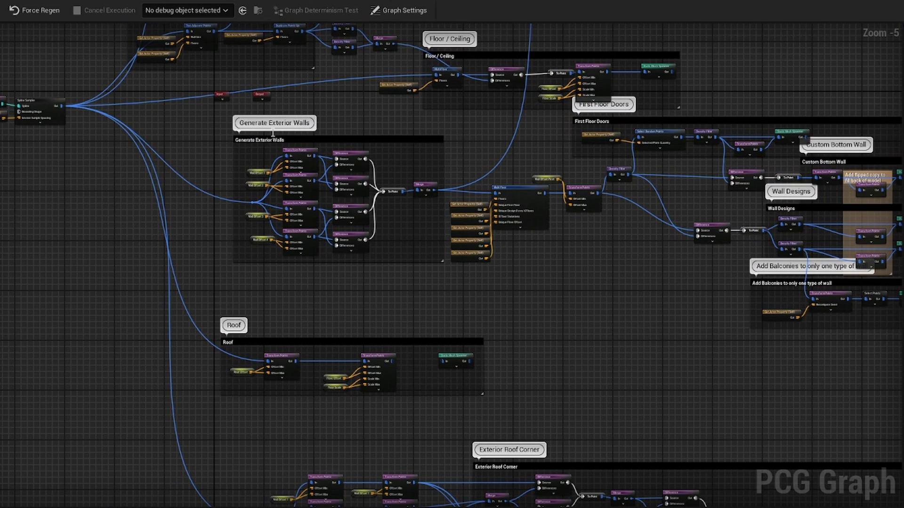
Copy the third Wall Offset 1 and Transform Points pair and paste it into open graph space
{"action": "scroll", "coordinate": [389, 202], "scroll_direction": "up", "scroll_amount": 2}
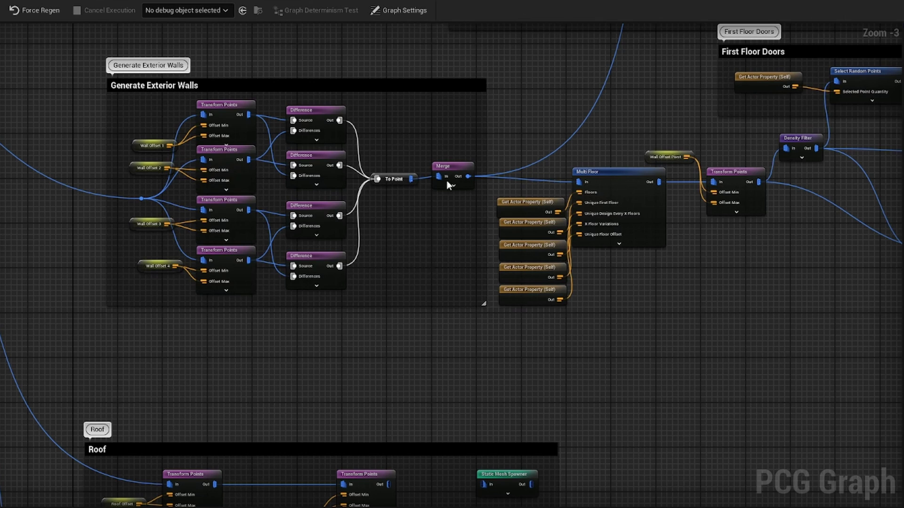
{"action": "right_click_drag", "start_coordinate": [418, 256], "coordinate": [397, 244]}
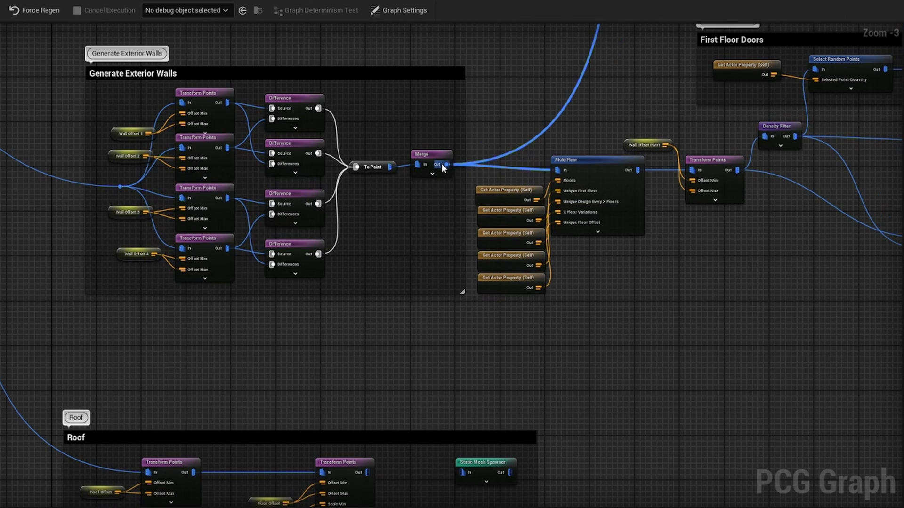
{"action": "left_click_drag", "start_coordinate": [444, 164], "coordinate": [790, 445]}
{"action": "type", "text": "trans"}
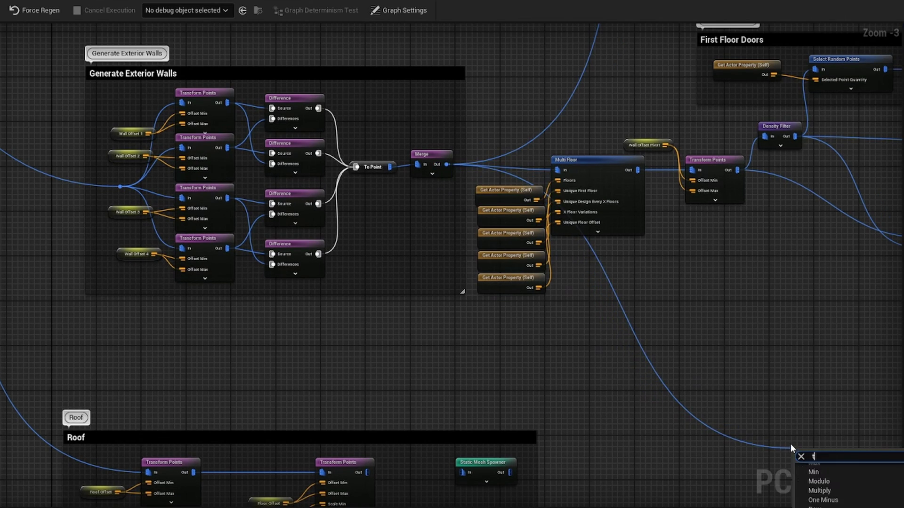
{"action": "type", "text": "f"}
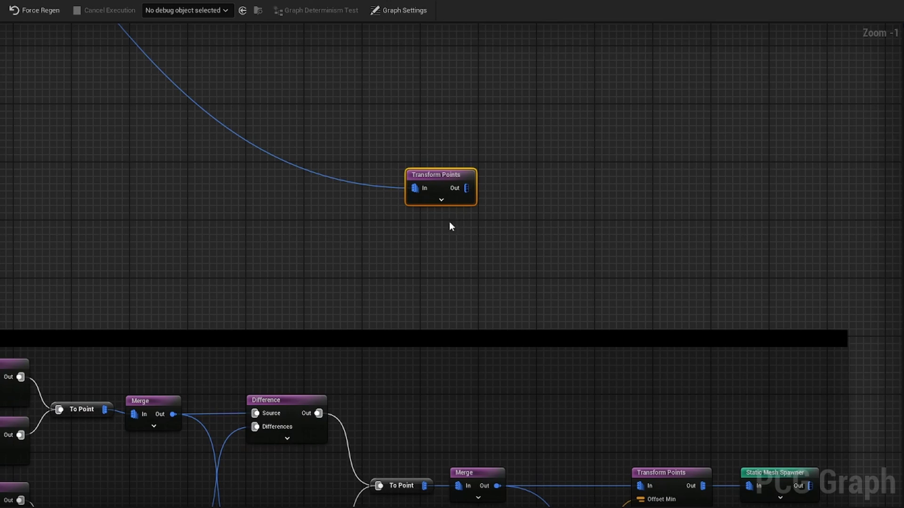
{"action": "right_click_drag", "start_coordinate": [324, 310], "coordinate": [686, 151]}
{"action": "scroll", "coordinate": [685, 151], "scroll_direction": "down", "scroll_amount": 2}
{"action": "right_click_drag", "start_coordinate": [464, 193], "coordinate": [831, 149]}
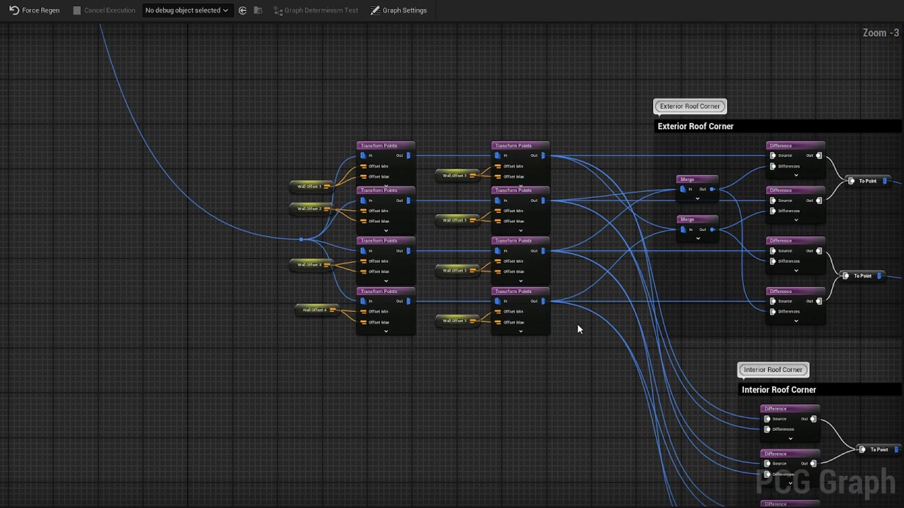
{"action": "scroll", "coordinate": [462, 358], "scroll_direction": "up", "scroll_amount": 2}
{"action": "left_click", "coordinate": [450, 249]}
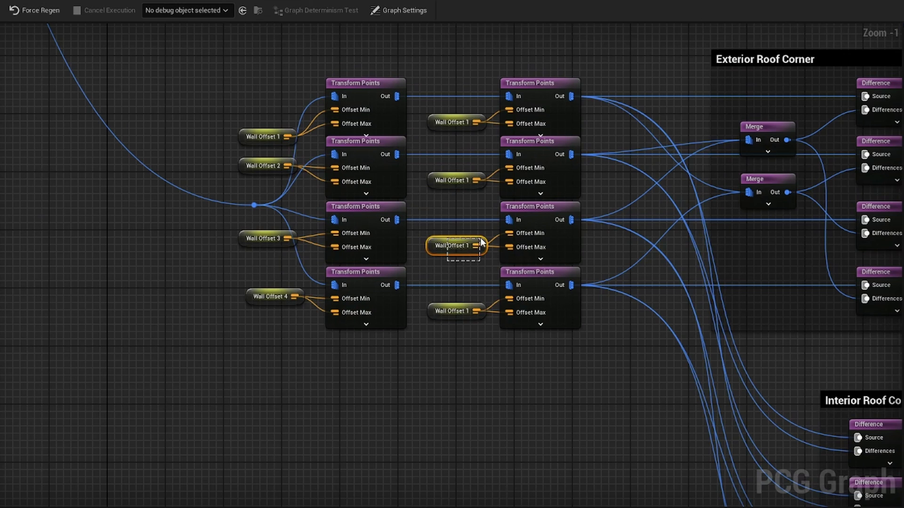
{"action": "left_click_drag", "start_coordinate": [607, 236], "coordinate": [463, 248]}
{"action": "scroll", "coordinate": [565, 223], "scroll_direction": "down", "scroll_amount": 2}
{"action": "right_click_drag", "start_coordinate": [565, 223], "coordinate": [18, 503]}
{"action": "key", "text": "ctrl+v"}
Feed the incoming points into the pasted Transform Points and delete the stray duplicate node
{"action": "left_click_drag", "start_coordinate": [701, 298], "coordinate": [640, 293]}
{"action": "left_click_drag", "start_coordinate": [625, 250], "coordinate": [613, 299]}
{"action": "key", "text": "Delete"}
{"action": "left_click_drag", "start_coordinate": [624, 298], "coordinate": [745, 347]}
{"action": "left_click_drag", "start_coordinate": [727, 293], "coordinate": [632, 304]}
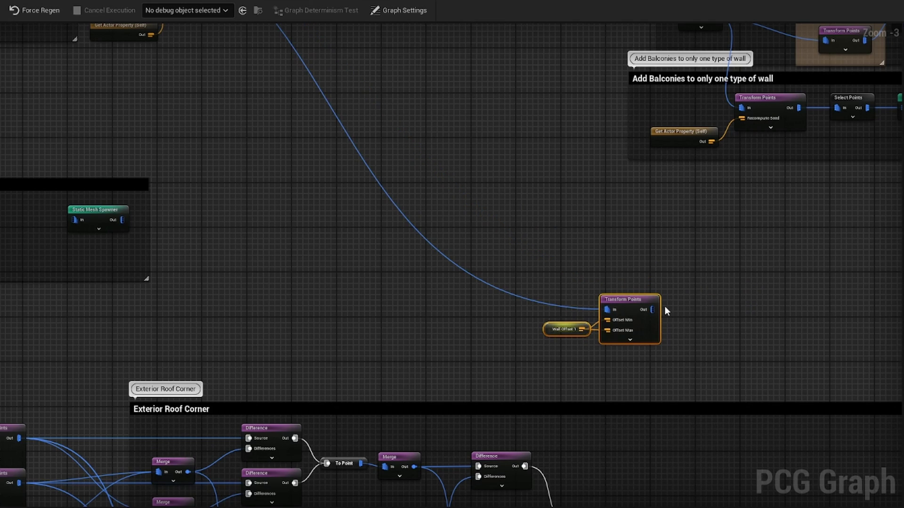
{"action": "left_click", "coordinate": [710, 349]}
{"action": "right_click_drag", "start_coordinate": [710, 350], "coordinate": [493, 260]}
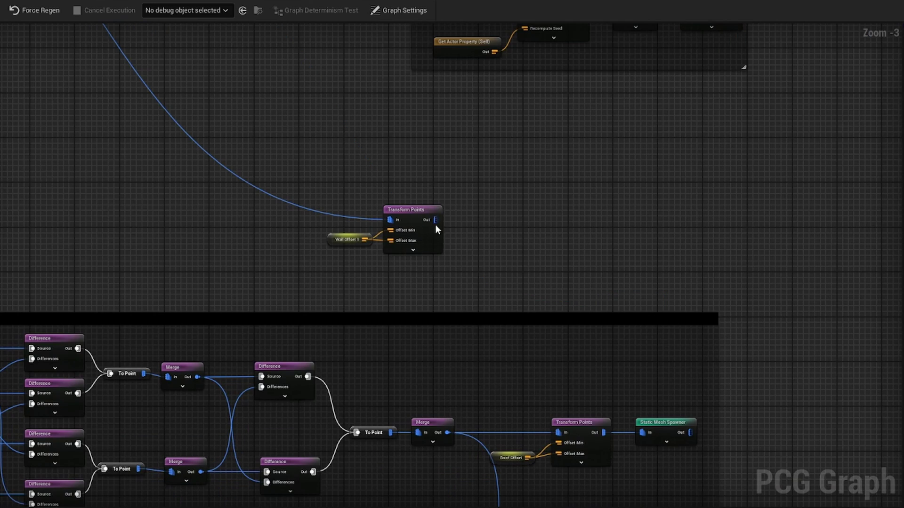
Duplicate an Exterior Roof Corner Difference node and feed the offset wall points into its Source
{"action": "left_click", "coordinate": [299, 368]}
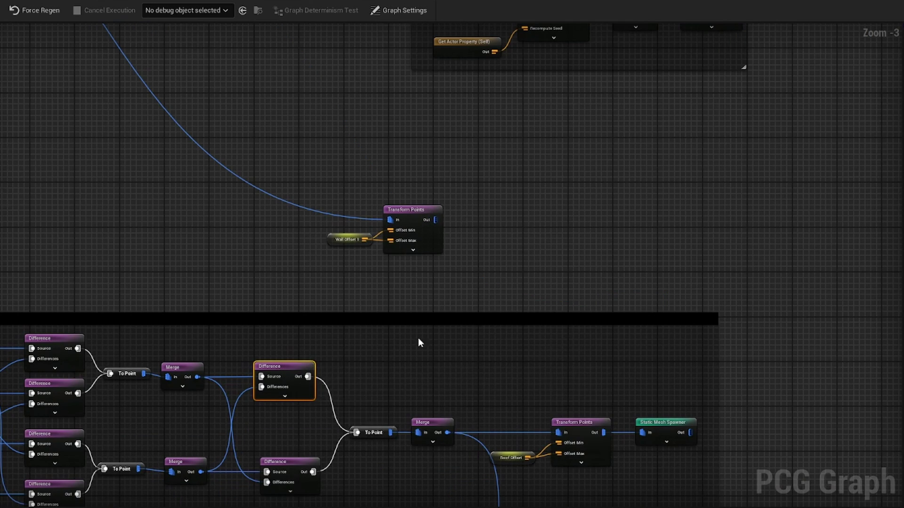
{"action": "key", "text": "ctrl+v"}
{"action": "left_click_drag", "start_coordinate": [436, 220], "coordinate": [600, 213]}
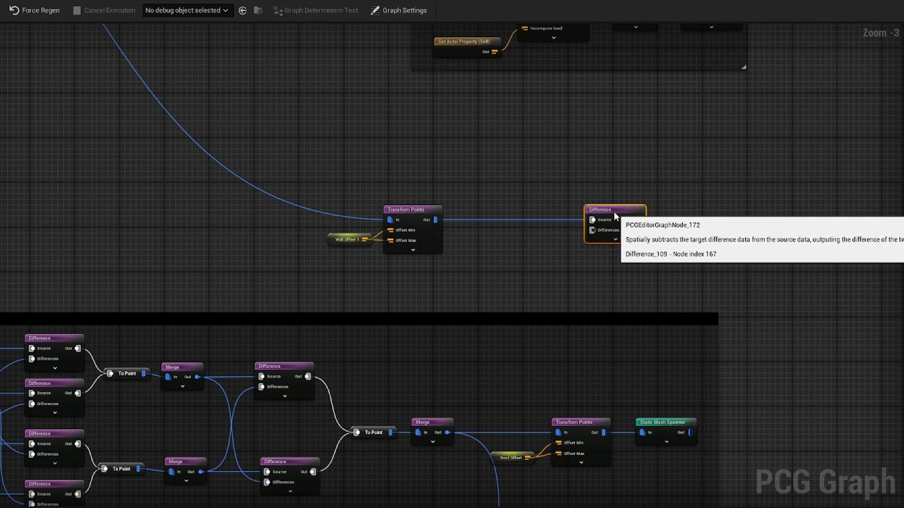
{"action": "left_click", "coordinate": [542, 263]}
{"action": "right_click_drag", "start_coordinate": [495, 282], "coordinate": [568, 84]}
{"action": "scroll", "coordinate": [589, 160], "scroll_direction": "down", "scroll_amount": 2}
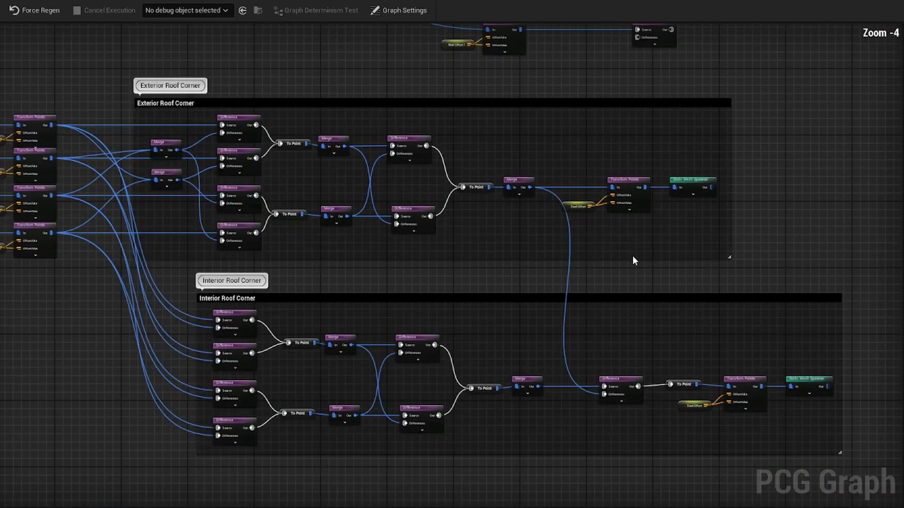
Add a Merge of the roof corner point sets and wire it into the Difference's Differences input
{"action": "right_click", "coordinate": [573, 108]}
{"action": "type", "text": "merge"}
{"action": "key", "text": "Return"}
{"action": "scroll", "coordinate": [573, 108], "scroll_direction": "up", "scroll_amount": 2}
{"action": "left_click_drag", "start_coordinate": [608, 123], "coordinate": [704, 69]}
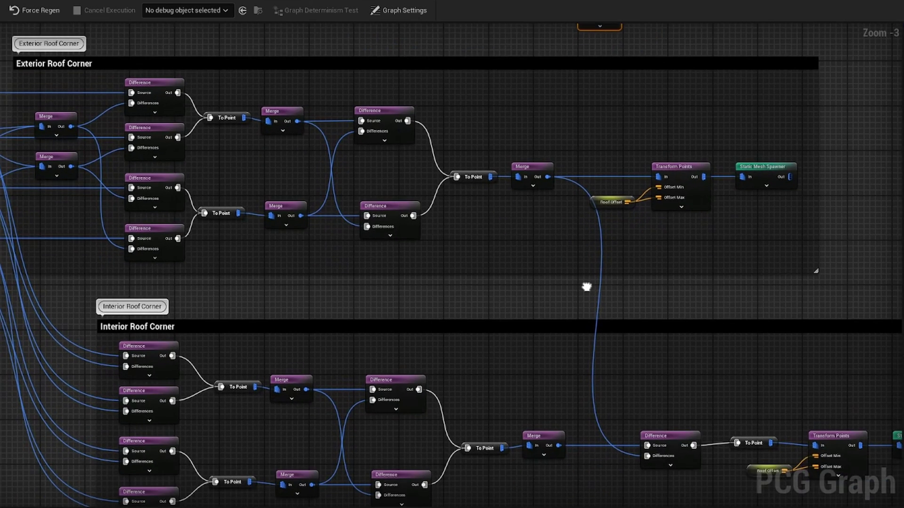
{"action": "scroll", "coordinate": [551, 316], "scroll_direction": "down", "scroll_amount": 1}
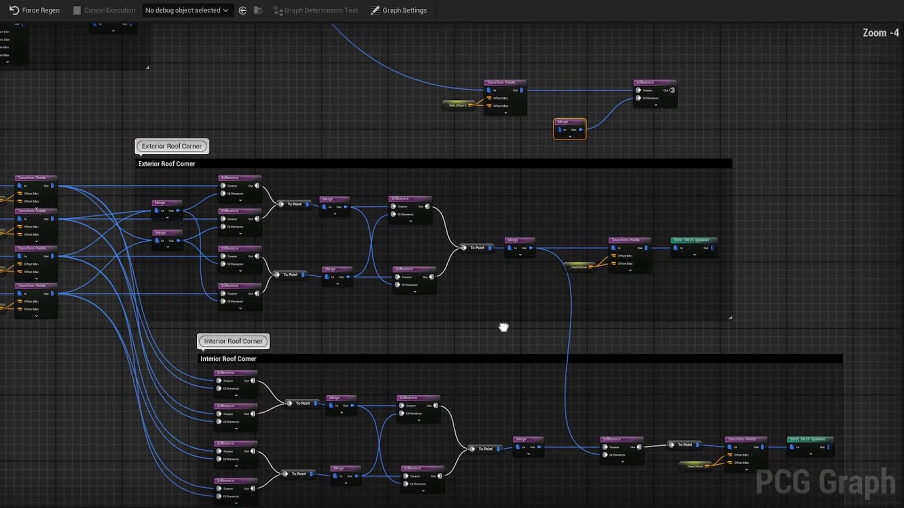
{"action": "left_click_drag", "start_coordinate": [524, 242], "coordinate": [556, 125]}
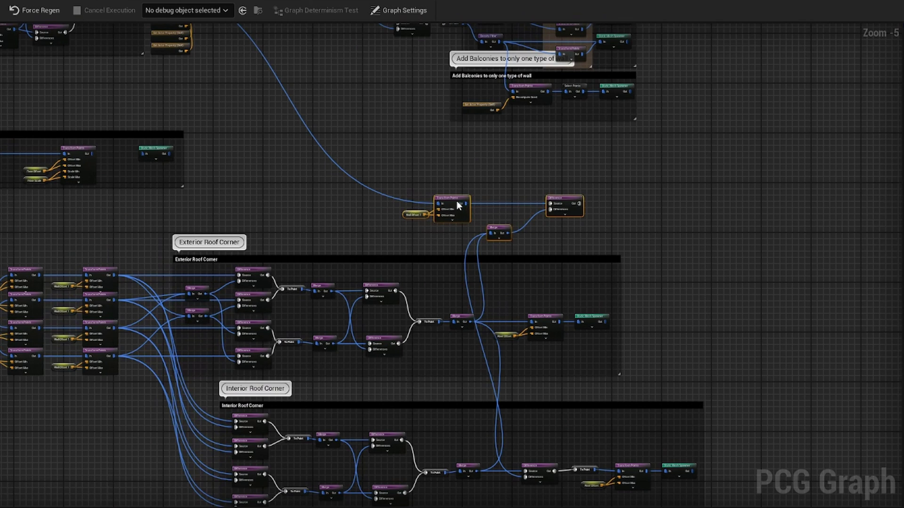
Move the four new nodes beside the roof groups and tidy the wire with a reroute point
{"action": "left_click_drag", "start_coordinate": [457, 202], "coordinate": [712, 362]}
{"action": "scroll", "coordinate": [748, 415], "scroll_direction": "up", "scroll_amount": 2}
{"action": "double_click", "coordinate": [556, 306]}
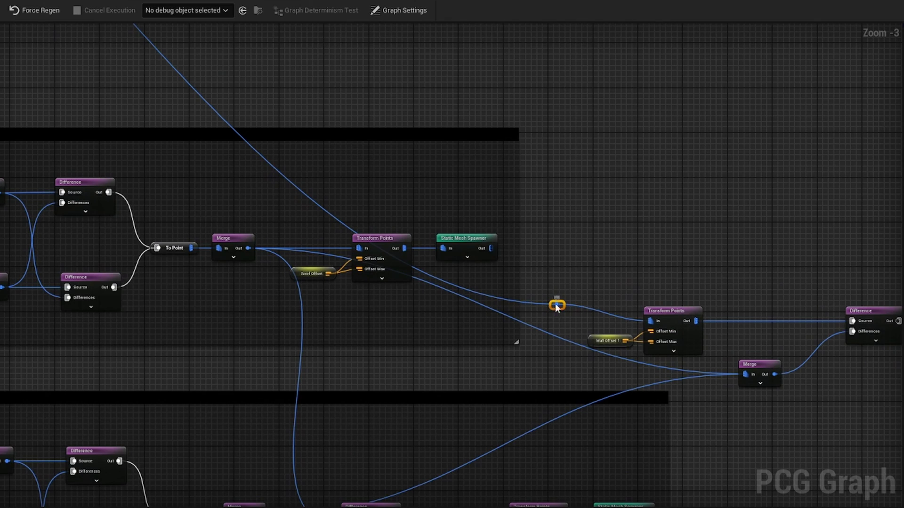
{"action": "left_click_drag", "start_coordinate": [556, 307], "coordinate": [535, 98]}
{"action": "right_click_drag", "start_coordinate": [575, 277], "coordinate": [525, 207]}
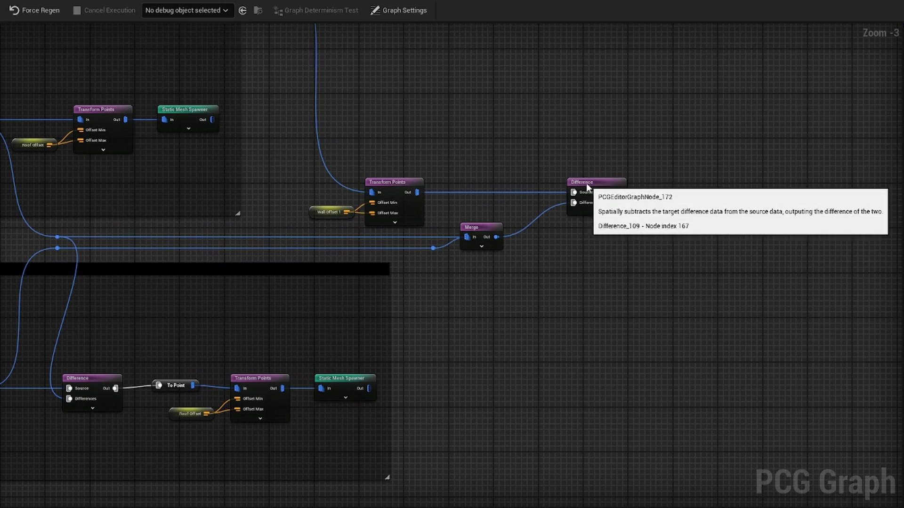
{"action": "left_click_drag", "start_coordinate": [586, 182], "coordinate": [556, 184]}
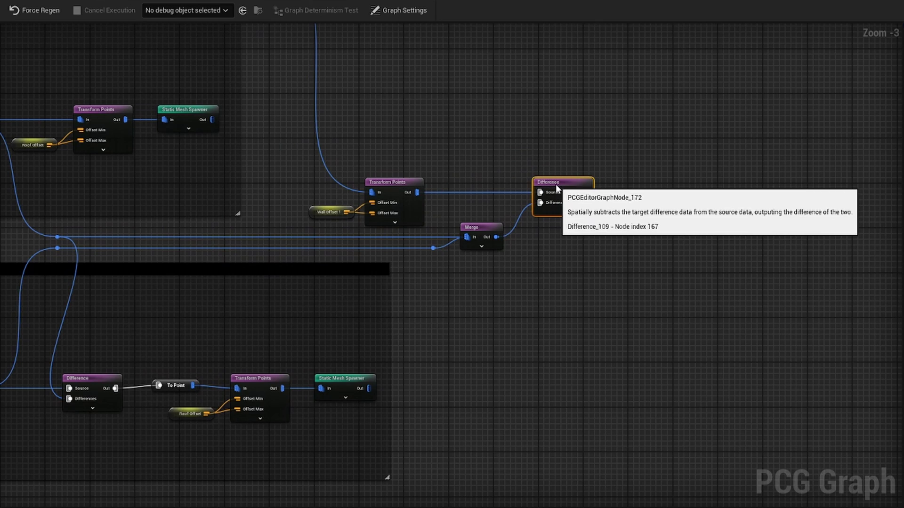
{"action": "right_click_drag", "start_coordinate": [483, 321], "coordinate": [622, 247]}
Copy the To Point to Static Mesh Spawner chain and connect it after the new Difference
{"action": "left_click_drag", "start_coordinate": [481, 273], "coordinate": [329, 349]}
{"action": "right_click_drag", "start_coordinate": [798, 160], "coordinate": [467, 229]}
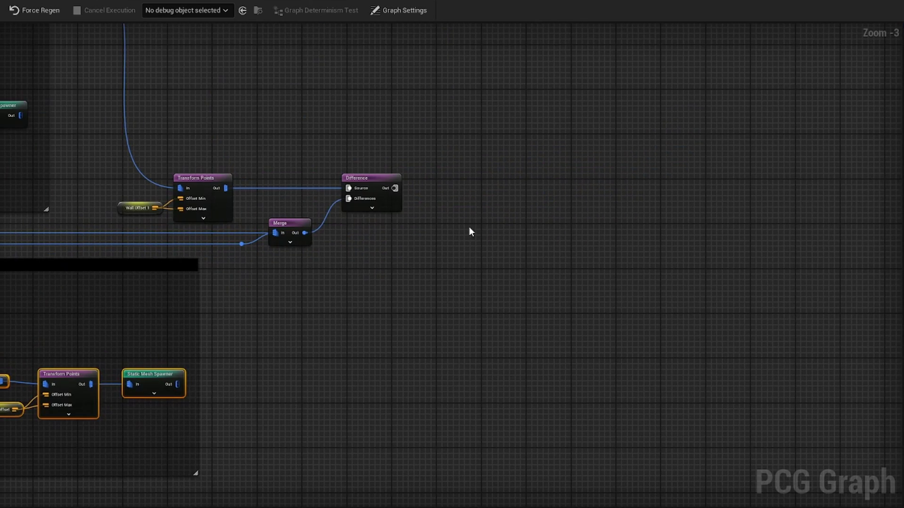
{"action": "key", "text": "ctrl+c"}
{"action": "key", "text": "ctrl+v"}
{"action": "left_click_drag", "start_coordinate": [395, 188], "coordinate": [436, 185]}
{"action": "left_click", "coordinate": [628, 146]}
Set the new Static Mesh Spawner's mesh to CornerPiece_Flat
{"action": "left_click", "coordinate": [625, 185]}
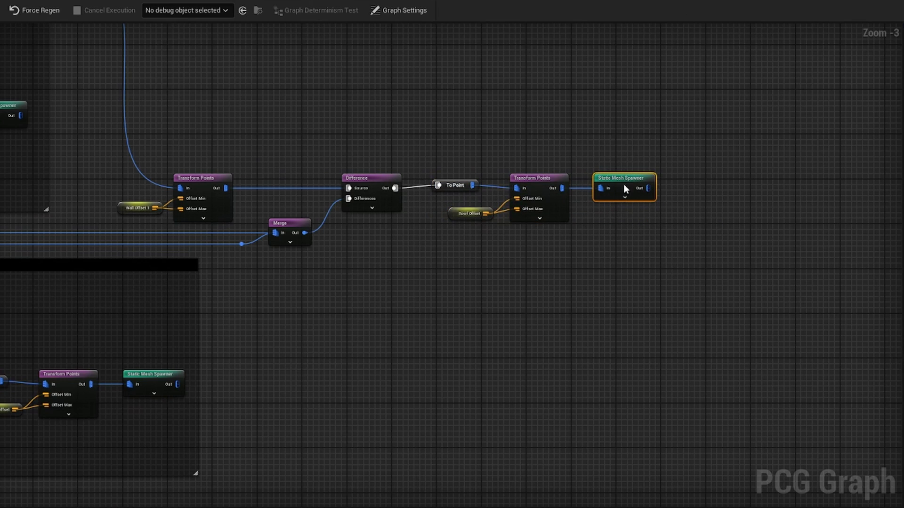
{"action": "left_click", "coordinate": [834, 231]}
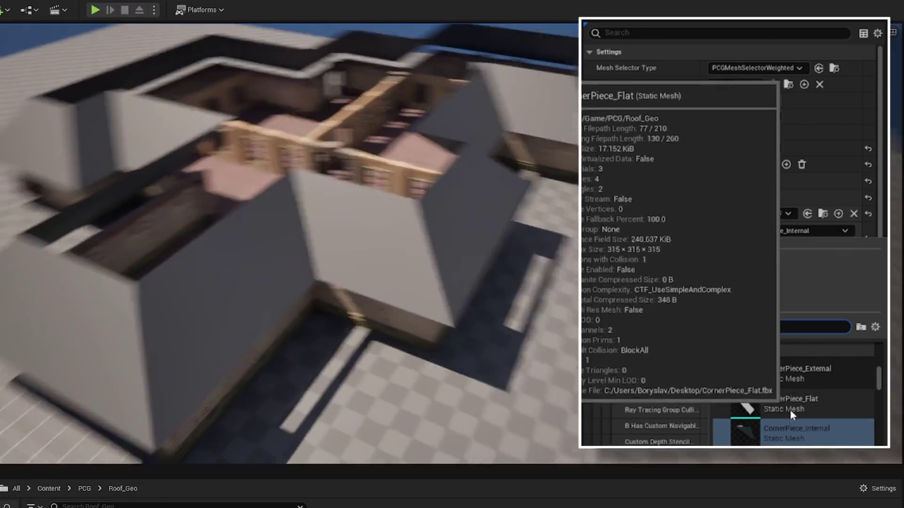
{"action": "left_click", "coordinate": [788, 407]}
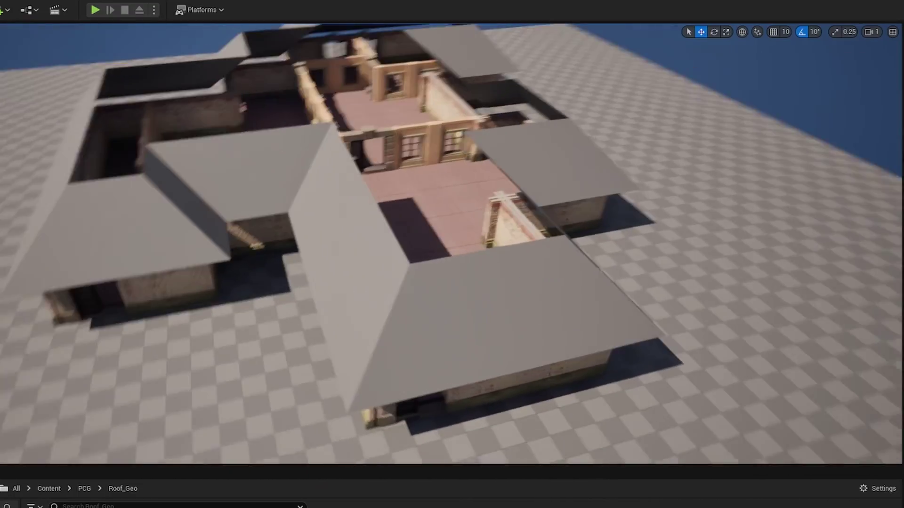
Set the building's Floors to 4, raise it to 8, and view the taller block from above
{"action": "right_click_drag", "start_coordinate": [348, 207], "coordinate": [355, 190]}
{"action": "right_click_drag", "start_coordinate": [380, 257], "coordinate": [479, 312]}
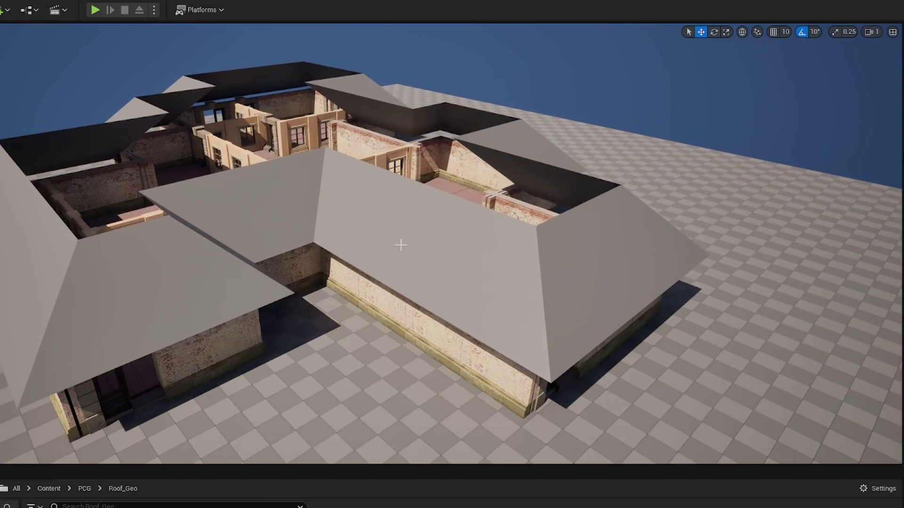
{"action": "right_click_drag", "start_coordinate": [624, 272], "coordinate": [601, 246]}
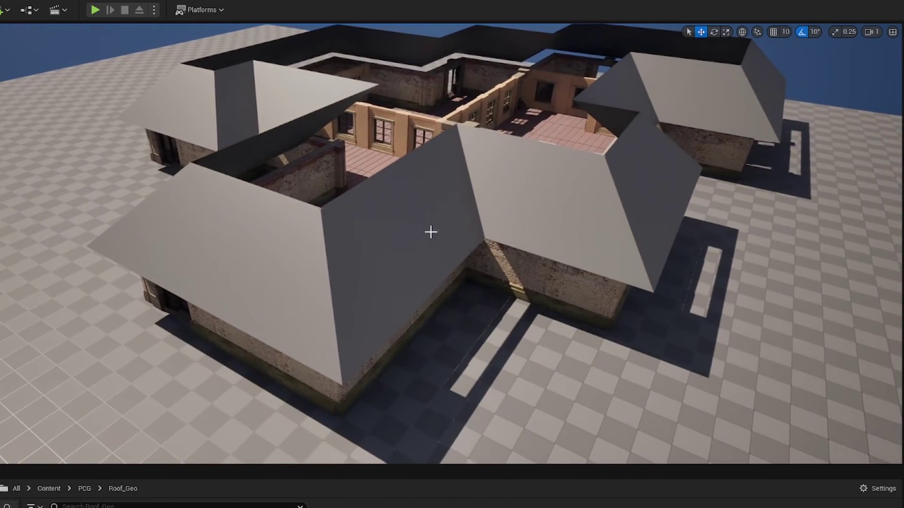
{"action": "left_click", "coordinate": [734, 253]}
{"action": "type", "text": "4"}
{"action": "key", "text": "Return"}
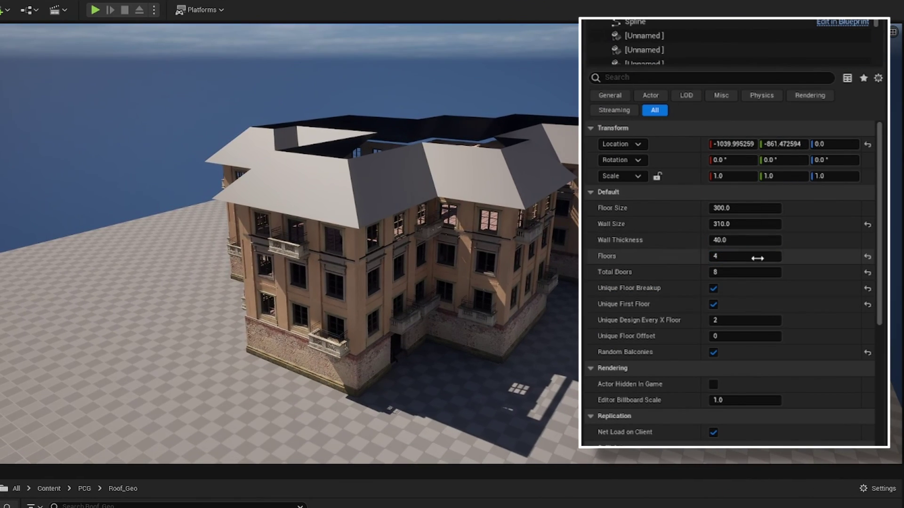
{"action": "left_click_drag", "start_coordinate": [696, 258], "coordinate": [753, 269]}
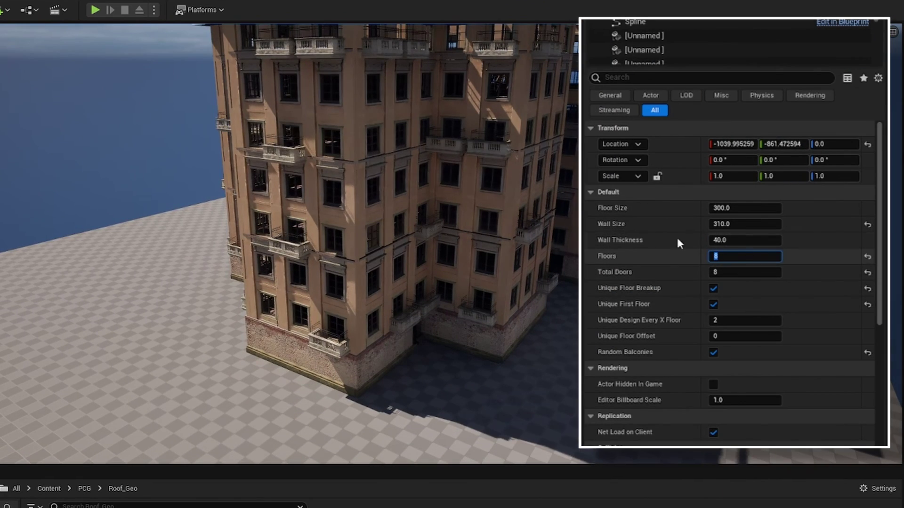
{"action": "right_click_drag", "start_coordinate": [376, 263], "coordinate": [442, 306]}
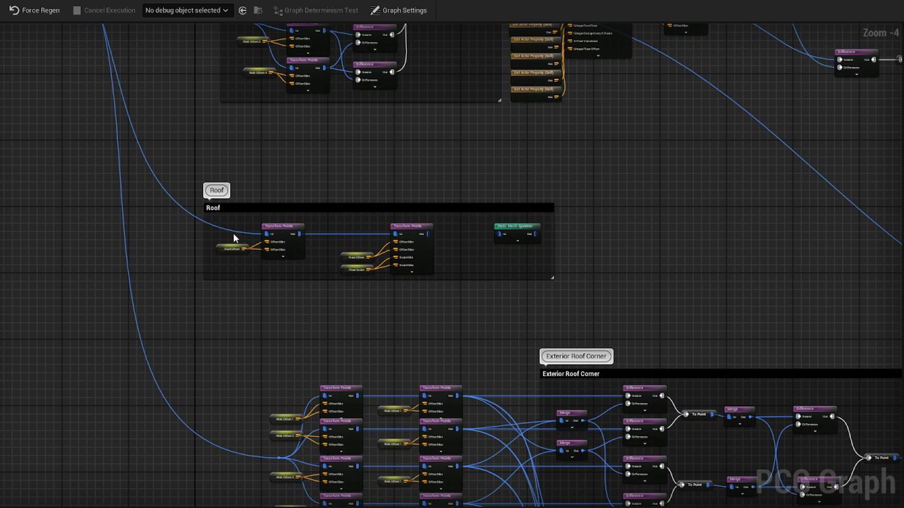
Connect the second Transform Points output to the Static Mesh Spawner input
{"action": "scroll", "coordinate": [281, 263], "scroll_direction": "up", "scroll_amount": 3}
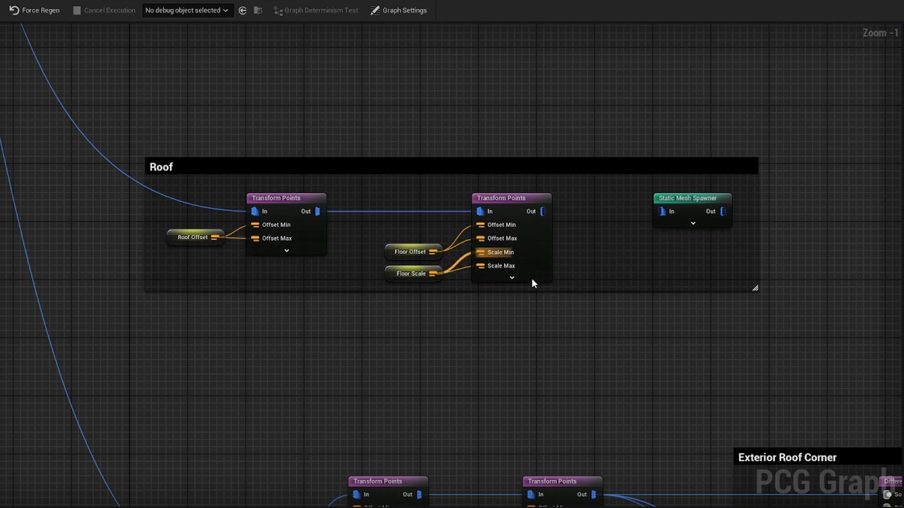
{"action": "left_click_drag", "start_coordinate": [542, 211], "coordinate": [663, 211]}
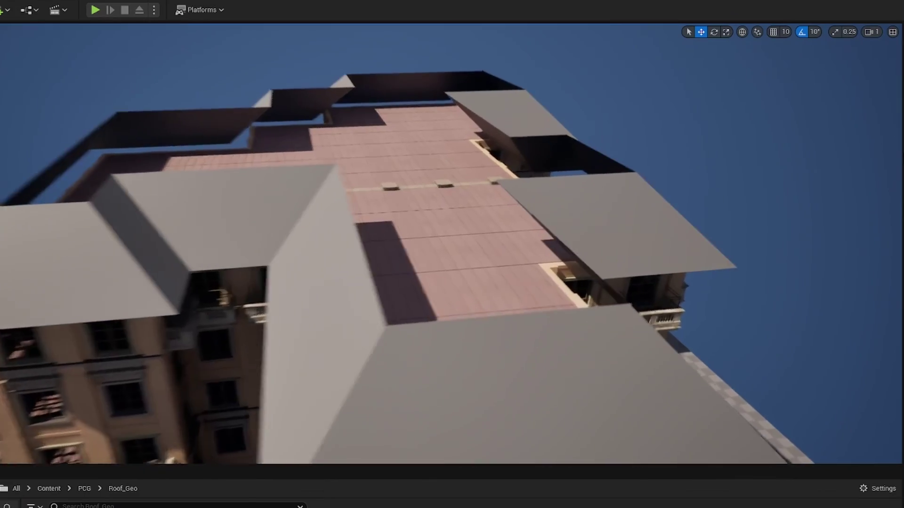
{"action": "right_click_drag", "start_coordinate": [283, 337], "coordinate": [335, 336]}
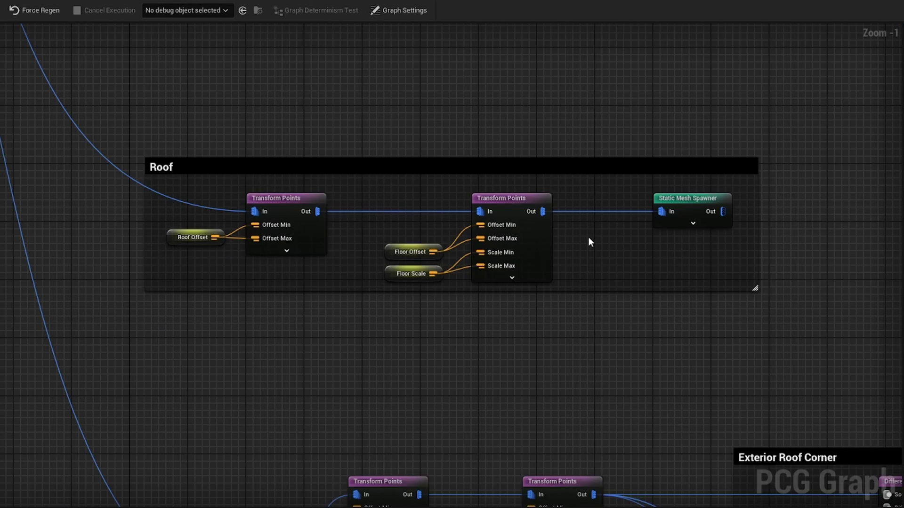
Add a graph parameter named RoofFlatOffset with its Z value set to 810
{"action": "left_click", "coordinate": [404, 14]}
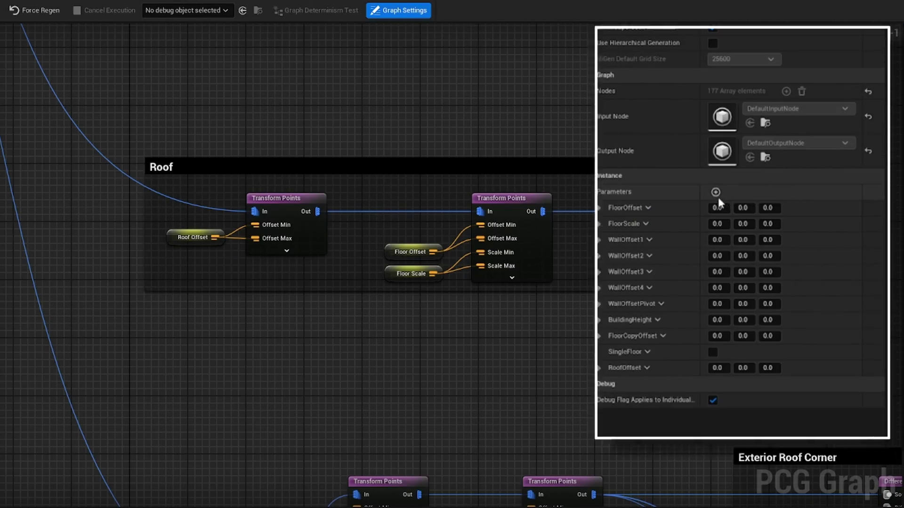
{"action": "left_click", "coordinate": [715, 193]}
{"action": "left_click", "coordinate": [633, 384]}
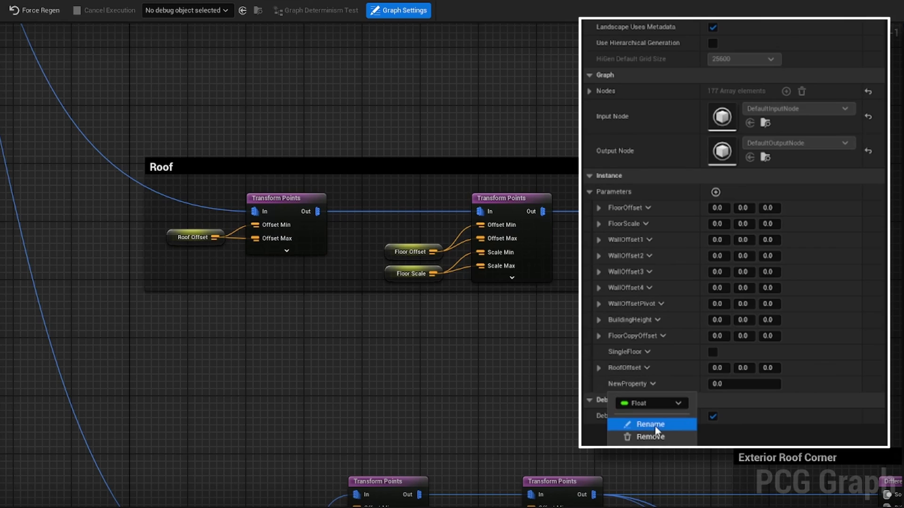
{"action": "left_click", "coordinate": [660, 424]}
{"action": "type", "text": "RoofFlatOffset"}
{"action": "key", "text": "Return"}
{"action": "left_click", "coordinate": [633, 385]}
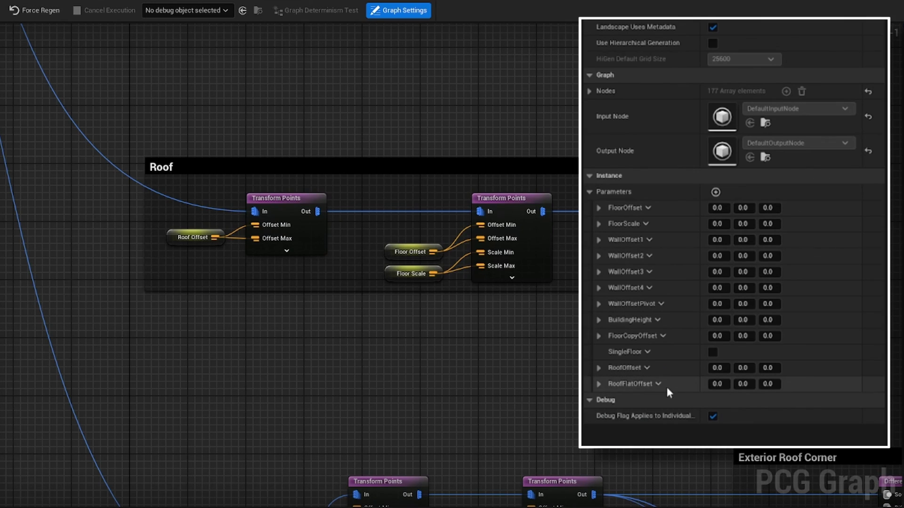
{"action": "left_click", "coordinate": [769, 383]}
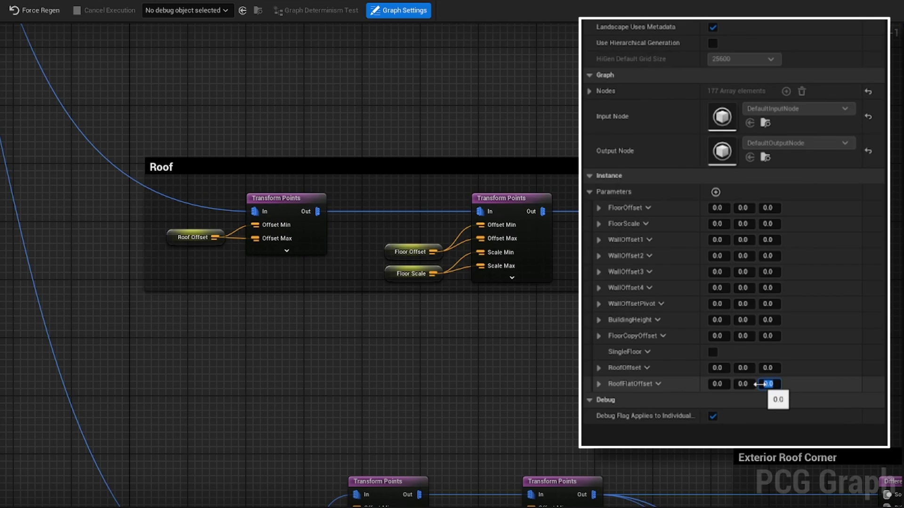
{"action": "type", "text": "810"}
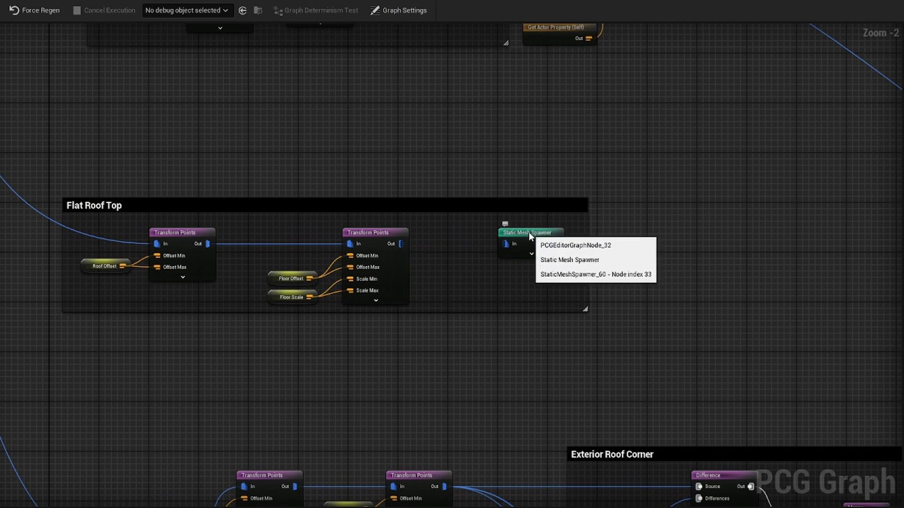
Add a Transform Points offset by Roof Flat Offset and send its output to the Static Mesh Spawner
{"action": "left_click_drag", "start_coordinate": [529, 232], "coordinate": [722, 232]}
{"action": "right_click", "coordinate": [468, 246]}
{"action": "type", "text": "transform"}
{"action": "key", "text": "Return"}
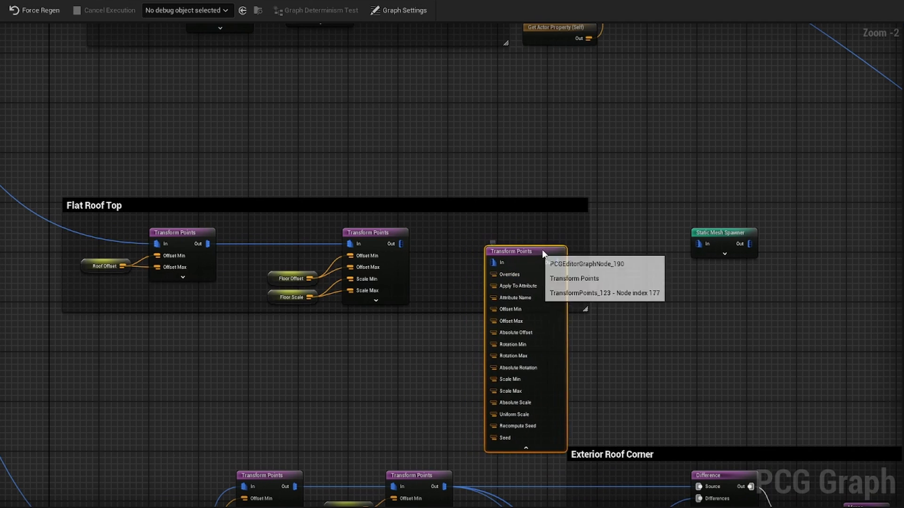
{"action": "scroll", "coordinate": [407, 293], "scroll_direction": "up", "scroll_amount": 2}
{"action": "right_click", "coordinate": [409, 286]}
{"action": "type", "text": "get roof"}
{"action": "key", "text": "Return"}
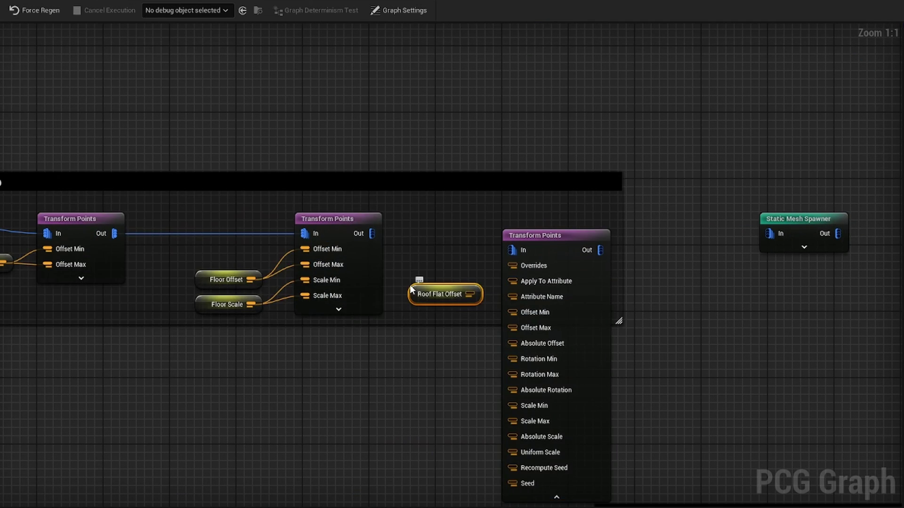
{"action": "left_click_drag", "start_coordinate": [469, 295], "coordinate": [518, 328]}
{"action": "left_click", "coordinate": [516, 203]}
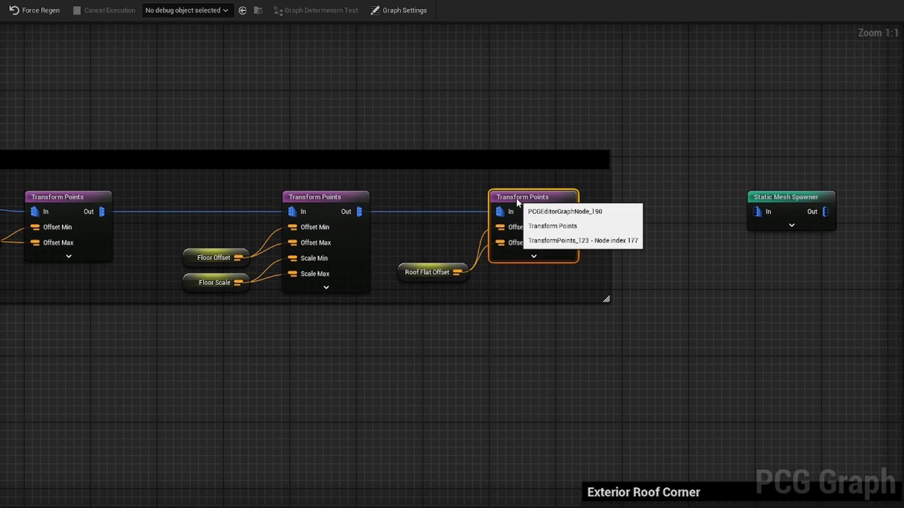
{"action": "left_click_drag", "start_coordinate": [567, 212], "coordinate": [757, 212]}
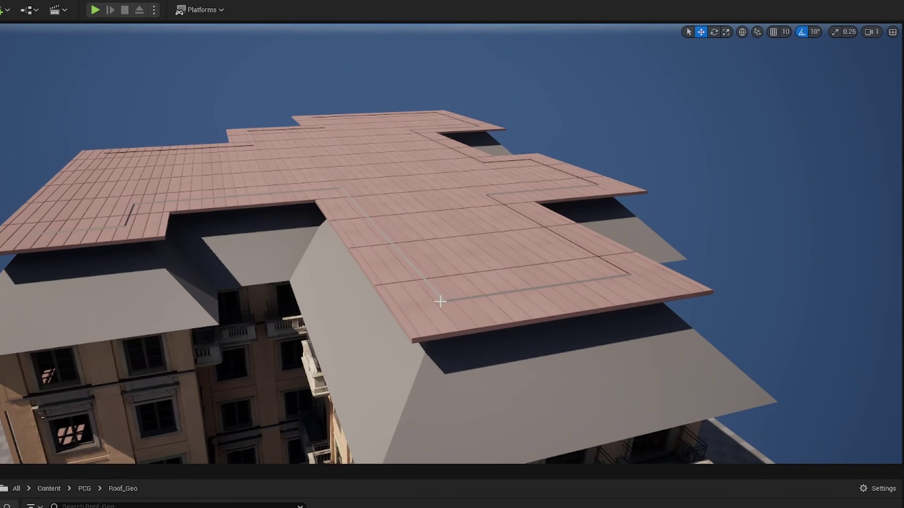
Orbit the viewport to inspect the new flat roof tiles on the building
{"action": "right_click_drag", "start_coordinate": [503, 303], "coordinate": [499, 327]}
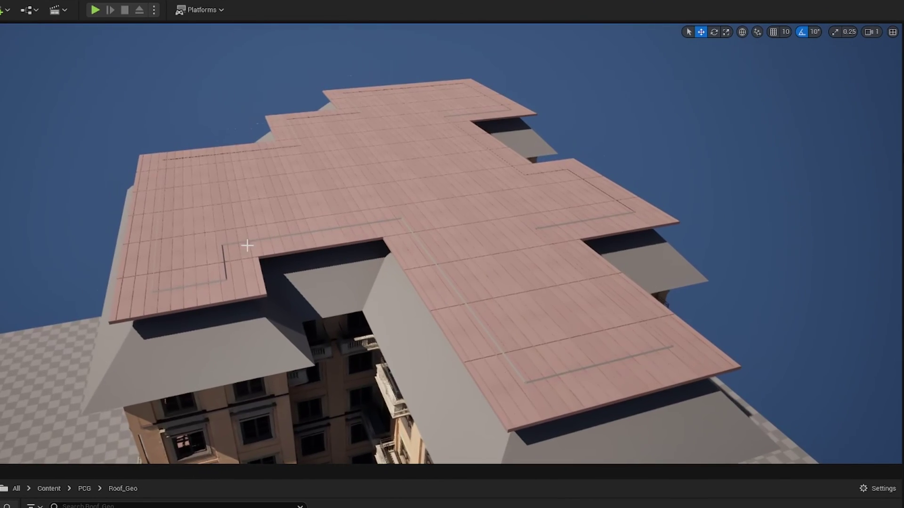
{"action": "right_click_drag", "start_coordinate": [295, 294], "coordinate": [329, 285]}
{"action": "right_click_drag", "start_coordinate": [254, 250], "coordinate": [237, 259]}
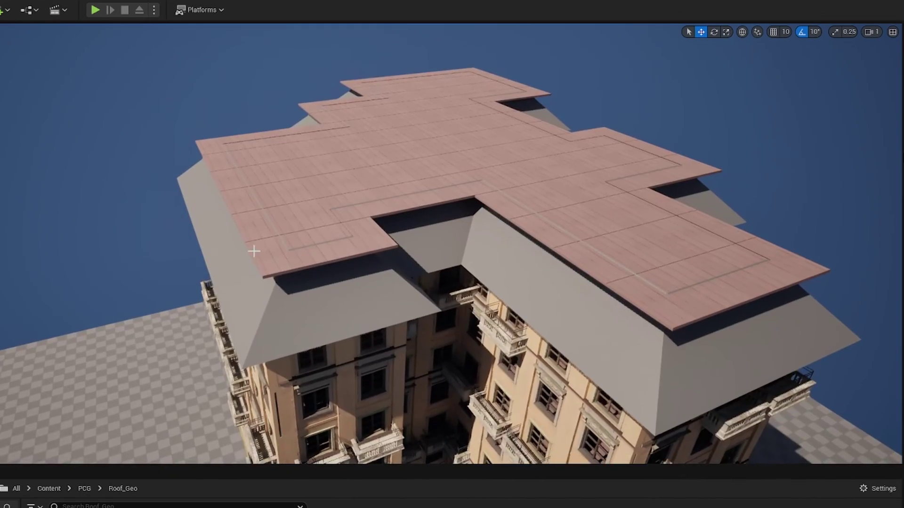
{"action": "right_click_drag", "start_coordinate": [299, 281], "coordinate": [329, 281]}
{"action": "right_click_drag", "start_coordinate": [357, 327], "coordinate": [433, 278]}
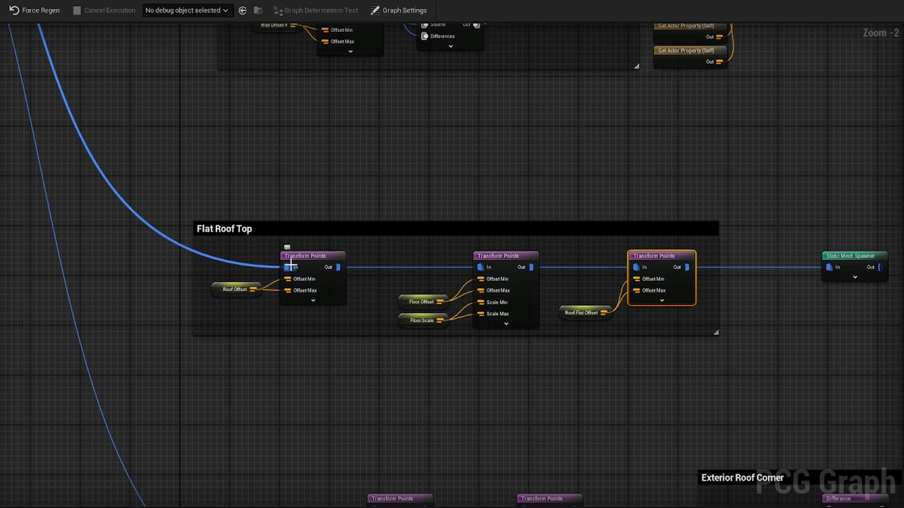
Reroute the chain past Roof Offset and its transform, shifting the floor transform nodes left
{"action": "left_click_drag", "start_coordinate": [293, 268], "coordinate": [482, 267], "text": "ctrl"}
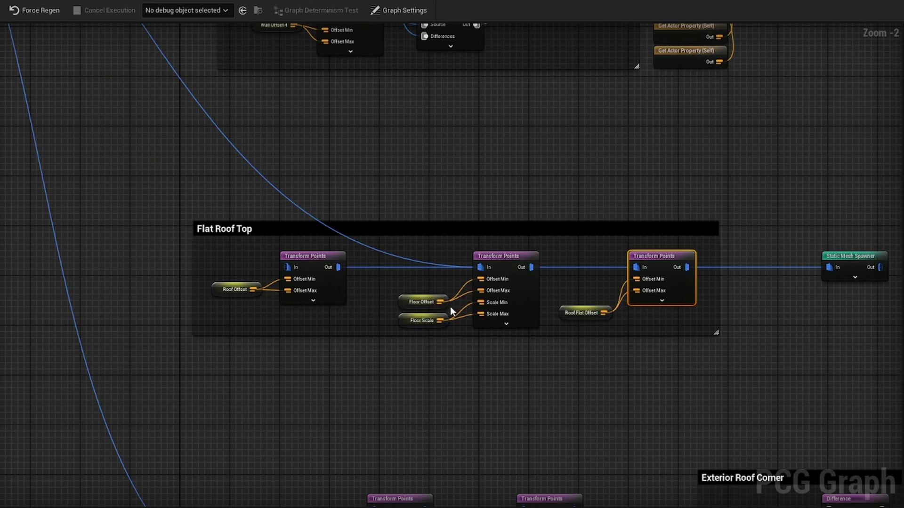
{"action": "left_click_drag", "start_coordinate": [230, 306], "coordinate": [769, 380]}
{"action": "left_click", "coordinate": [302, 417], "text": "alt"}
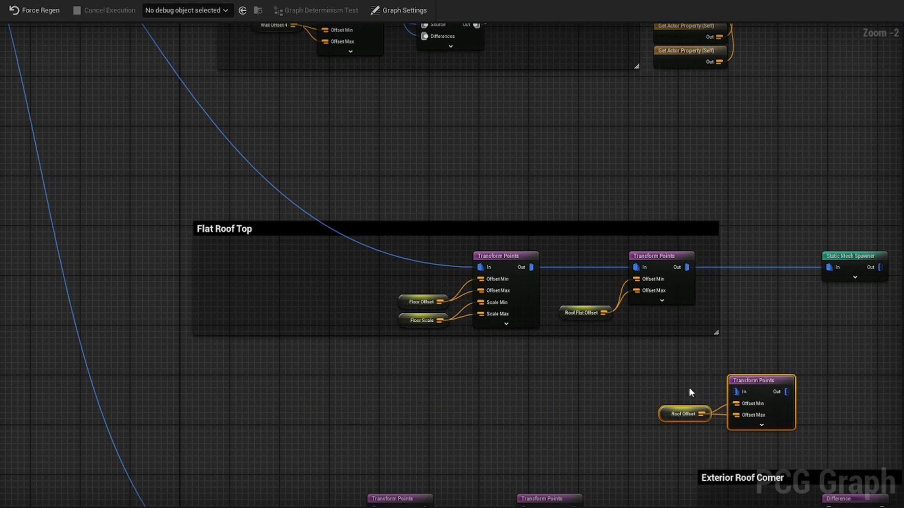
{"action": "left_click_drag", "start_coordinate": [400, 262], "coordinate": [500, 315]}
{"action": "left_click_drag", "start_coordinate": [501, 257], "coordinate": [308, 253]}
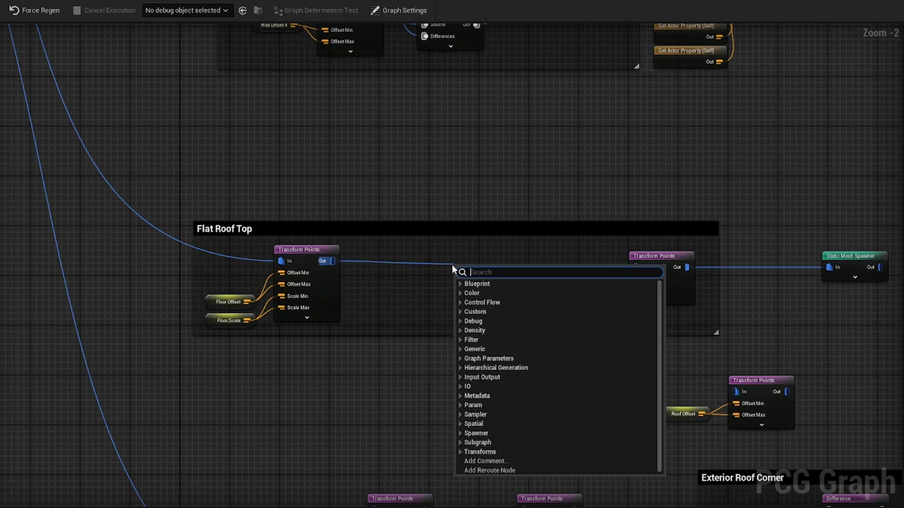
Add a Difference node and move the Flat Roof Top group with its spawner right
{"action": "type", "text": "diff"}
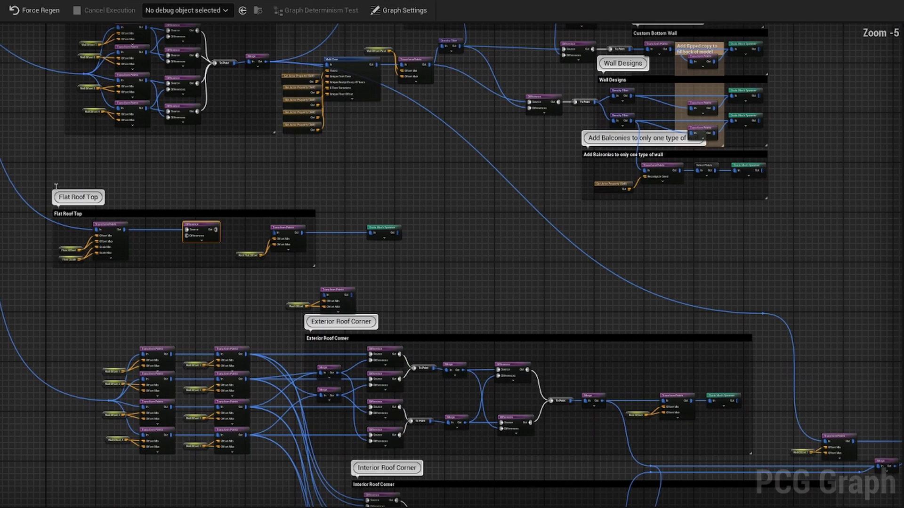
{"action": "left_click_drag", "start_coordinate": [42, 170], "coordinate": [427, 270]}
{"action": "scroll", "coordinate": [473, 279], "scroll_direction": "down", "scroll_amount": 1}
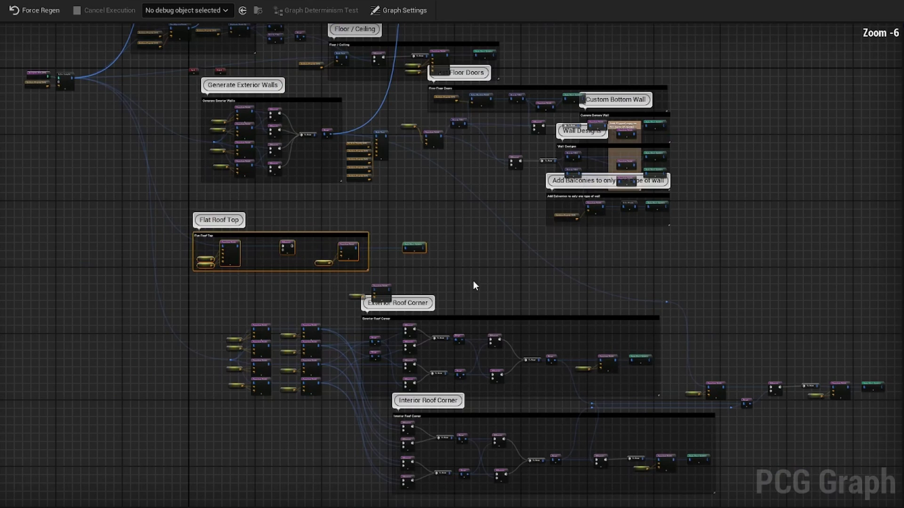
{"action": "right_click_drag", "start_coordinate": [474, 280], "coordinate": [356, 251]}
{"action": "left_click_drag", "start_coordinate": [182, 200], "coordinate": [234, 207]}
{"action": "left_click_drag", "start_coordinate": [234, 208], "coordinate": [572, 208]}
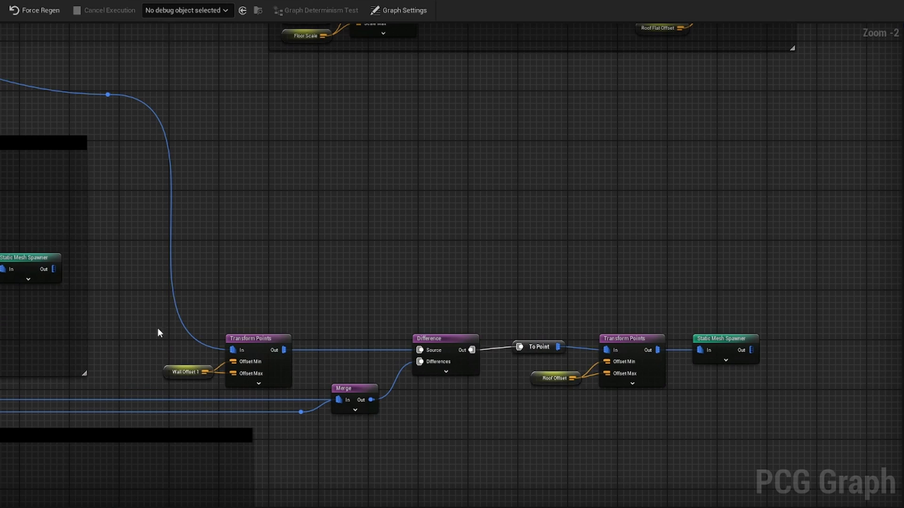
Wrap the nine-node roof side chain in a comment titled 'Roof Flat Sides'
{"action": "right_click_drag", "start_coordinate": [675, 373], "coordinate": [735, 326]}
{"action": "left_click_drag", "start_coordinate": [841, 228], "coordinate": [227, 373]}
{"action": "type", "text": "c"}
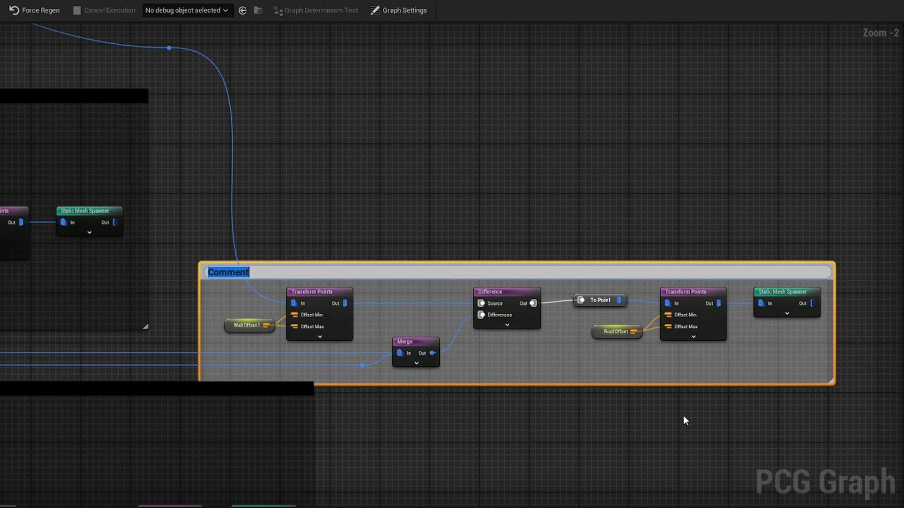
{"action": "type", "text": "Roof Flat Sides"}
{"action": "key", "text": "Return"}
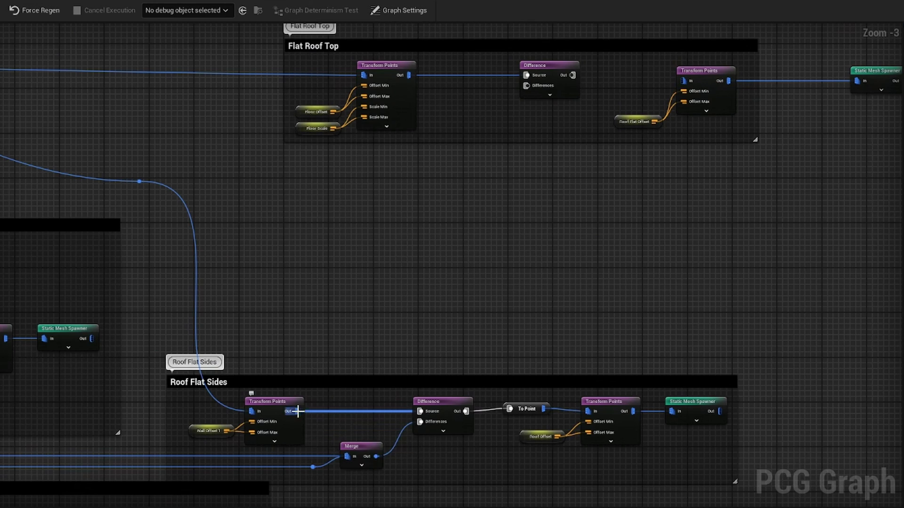
Wire the roof side points into the Differences input and move the Roof Offset pair into Flat Roof Top
{"action": "left_click_drag", "start_coordinate": [297, 411], "coordinate": [525, 85]}
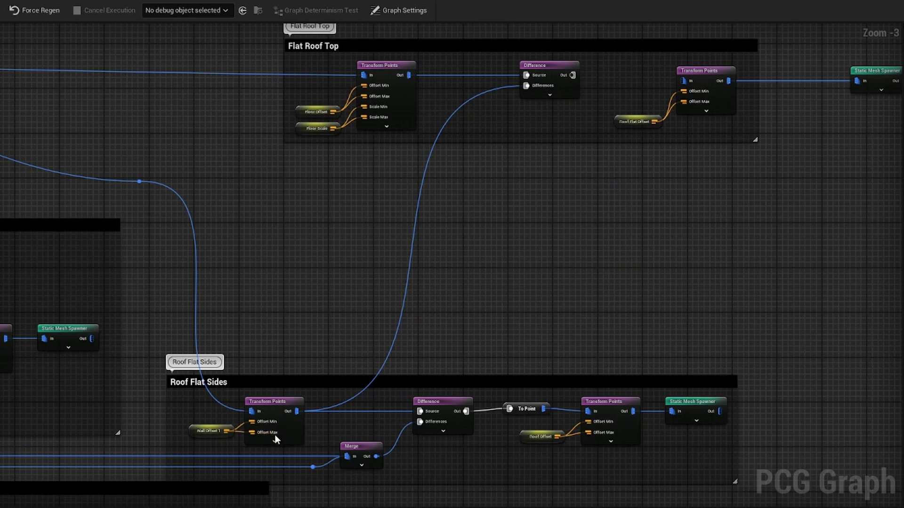
{"action": "left_click_drag", "start_coordinate": [405, 383], "coordinate": [601, 271]}
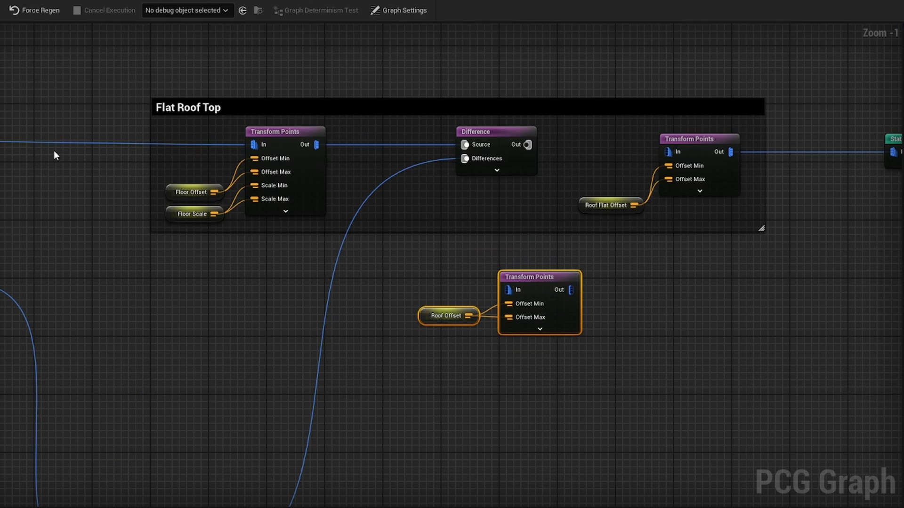
{"action": "left_click_drag", "start_coordinate": [534, 286], "coordinate": [600, 149]}
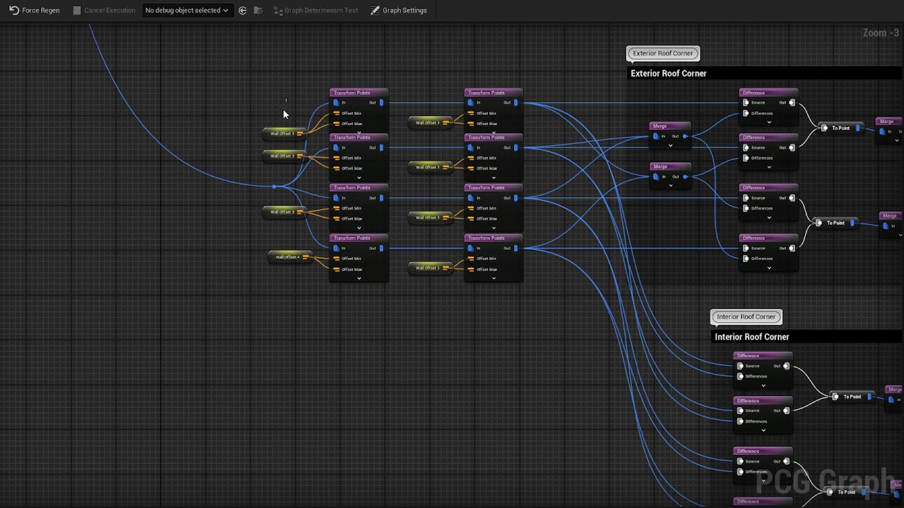
{"action": "left_click_drag", "start_coordinate": [283, 109], "coordinate": [284, 298]}
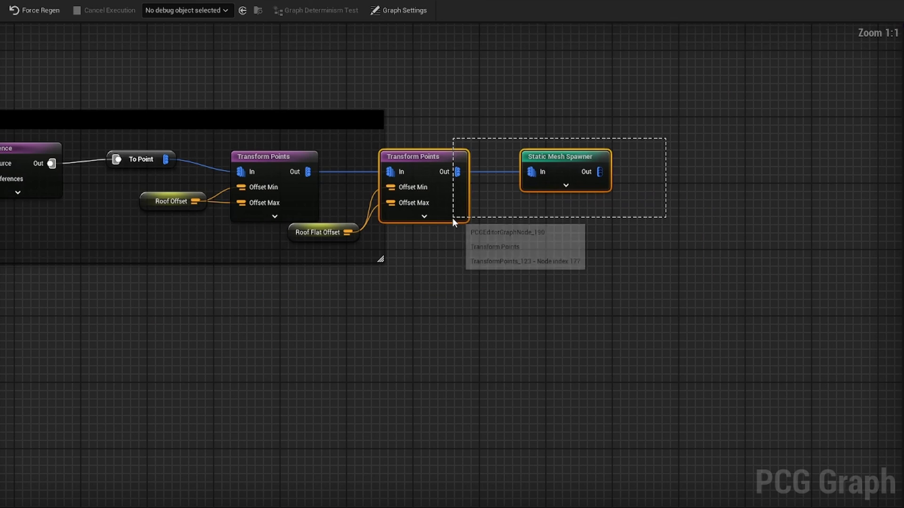
Insert a new Transform Points node near the end of the Flat Roof Top chain
{"action": "left_click_drag", "start_coordinate": [453, 219], "coordinate": [453, 219]}
{"action": "left_click_drag", "start_coordinate": [457, 184], "coordinate": [722, 184]}
{"action": "left_click", "coordinate": [337, 209]}
{"action": "left_click_drag", "start_coordinate": [307, 172], "coordinate": [449, 169]}
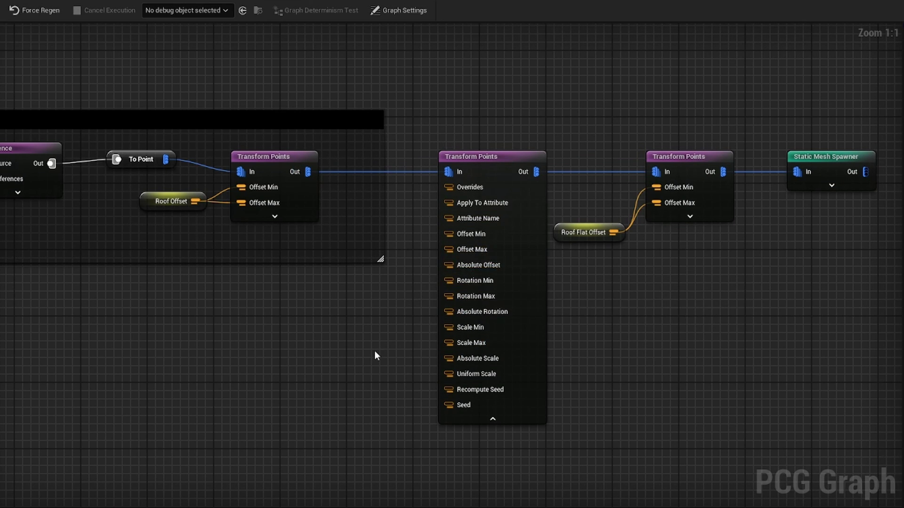
{"action": "right_click_drag", "start_coordinate": [374, 351], "coordinate": [451, 331]}
Add getter nodes for WallOffset2 and WallOffset3
{"action": "right_click", "coordinate": [291, 284]}
{"action": "type", "text": "get"}
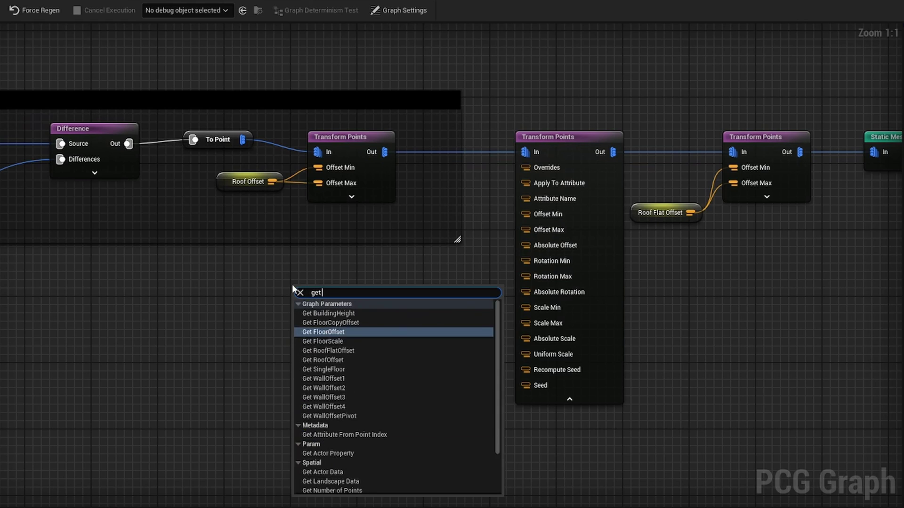
{"action": "type", "text": "wall"}
{"action": "key", "text": "Down"}
{"action": "key", "text": "Return"}
{"action": "right_click", "coordinate": [296, 335]}
{"action": "type", "text": "get"}
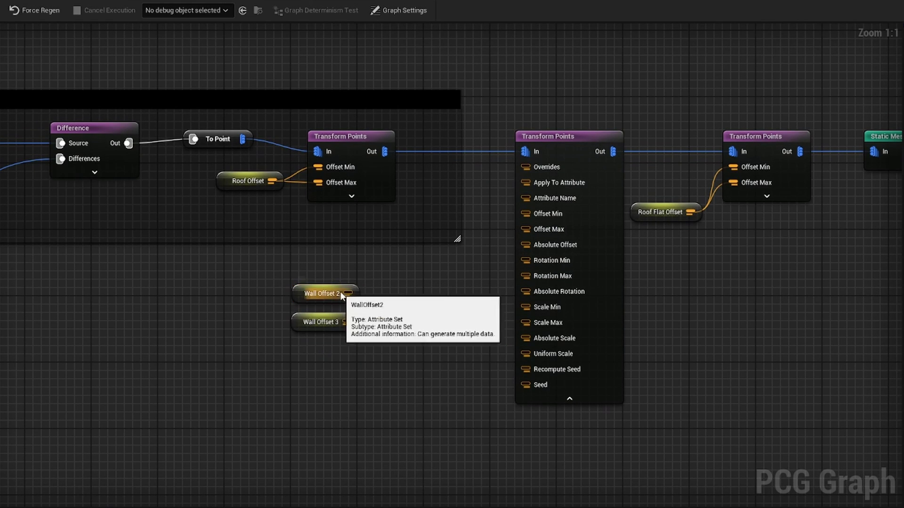
Sum WallOffset2 and WallOffset3 with Maths: Add and feed the result into the transform's offsets
{"action": "left_click_drag", "start_coordinate": [347, 294], "coordinate": [406, 293]}
{"action": "type", "text": "add"}
{"action": "key", "text": "Return"}
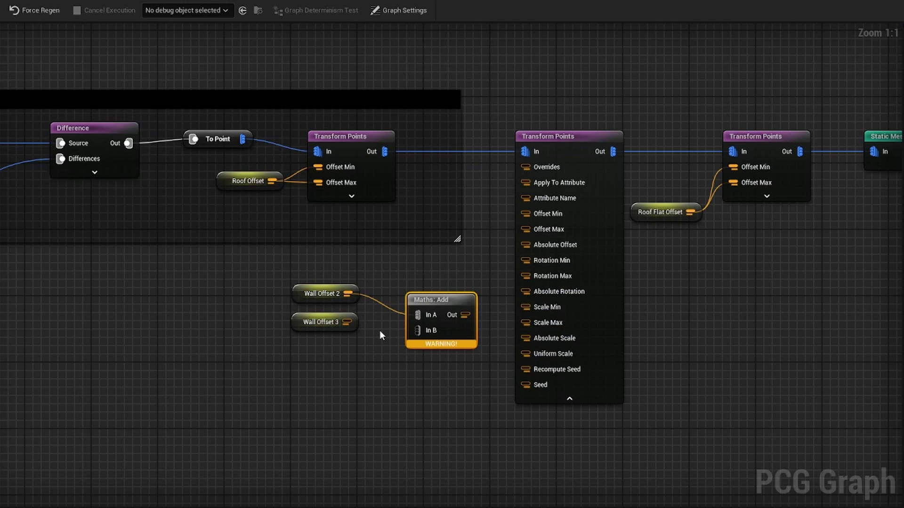
{"action": "left_click_drag", "start_coordinate": [347, 322], "coordinate": [423, 331]}
{"action": "left_click_drag", "start_coordinate": [446, 299], "coordinate": [546, 230]}
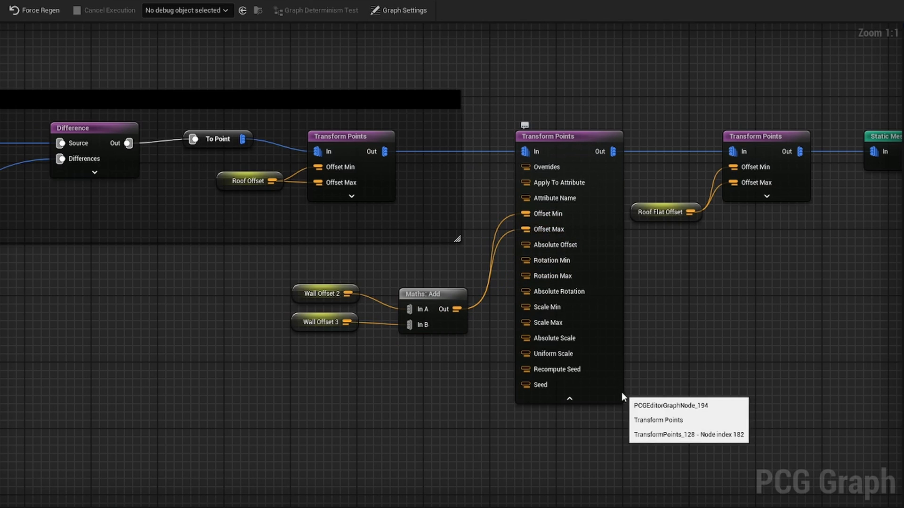
{"action": "left_click", "coordinate": [591, 400]}
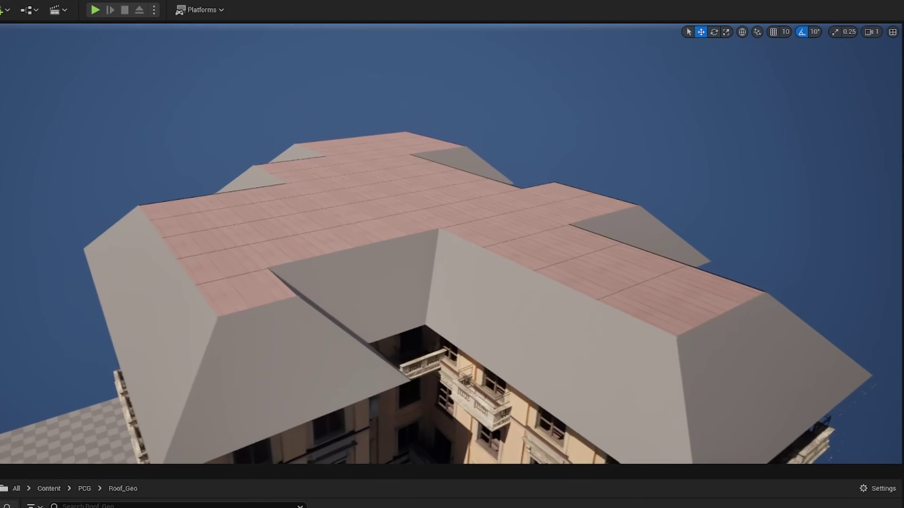
{"action": "mouse_move", "coordinate": [505, 209]}
{"action": "right_mouse_down"}
{"action": "mouse_move", "coordinate": [505, 153]}
{"action": "mouse_move", "coordinate": [505, 212]}
{"action": "right_mouse_up"}
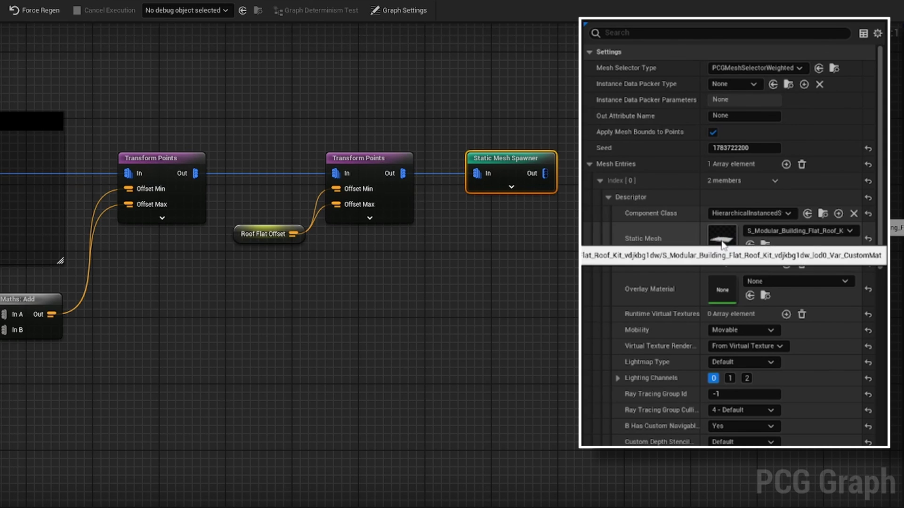
Orbit the viewport to check the grey flat roof kit tiles on top
{"action": "mouse_move", "coordinate": [327, 395]}
{"action": "right_mouse_down"}
{"action": "mouse_move", "coordinate": [329, 384]}
{"action": "mouse_move", "coordinate": [335, 409]}
{"action": "mouse_move", "coordinate": [327, 395]}
{"action": "right_mouse_up"}
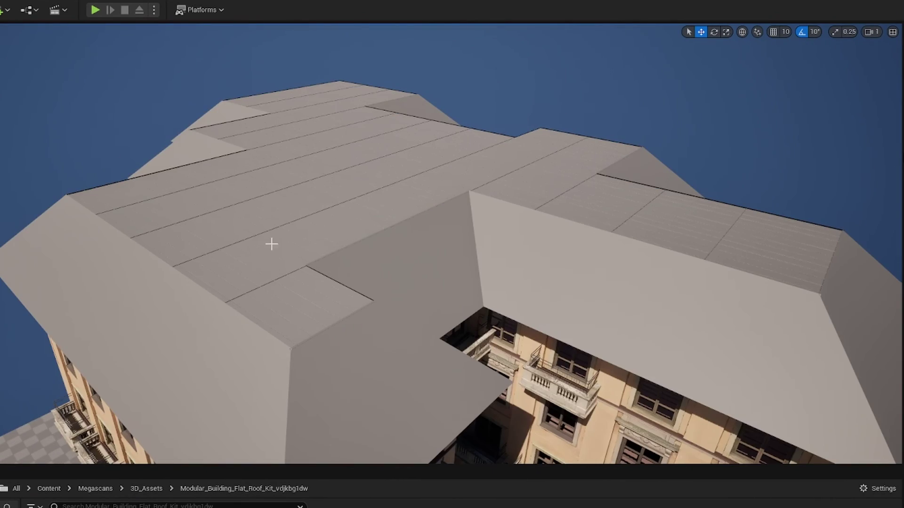